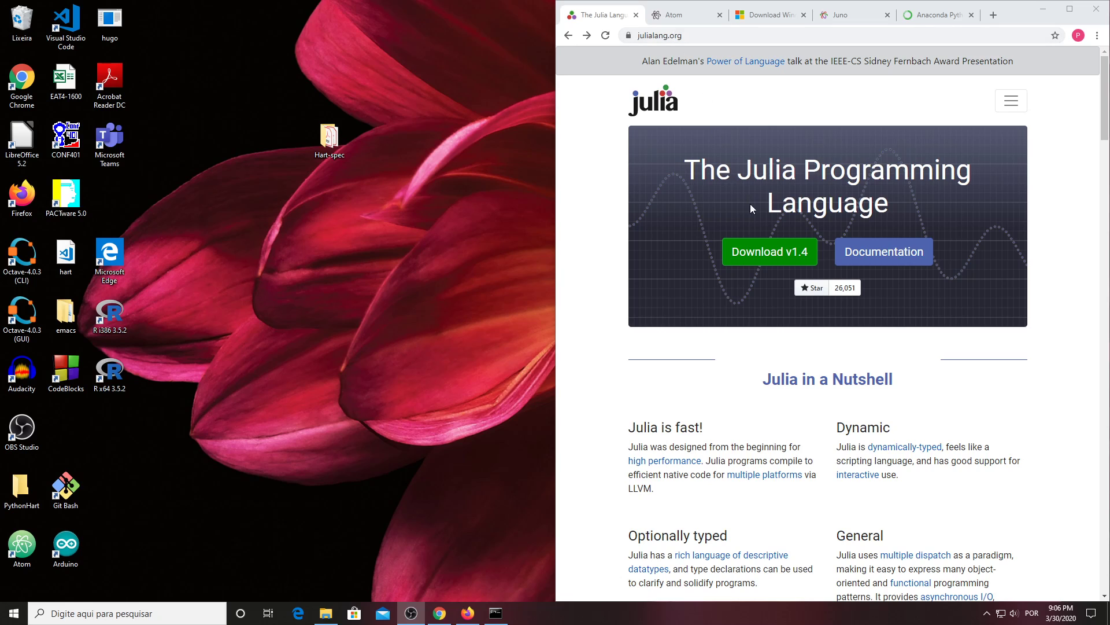
# Open the Julia v1.4 download page, and launch the installed Julia 1.4.0 from the Windows application list
pyautogui.click(778, 257)
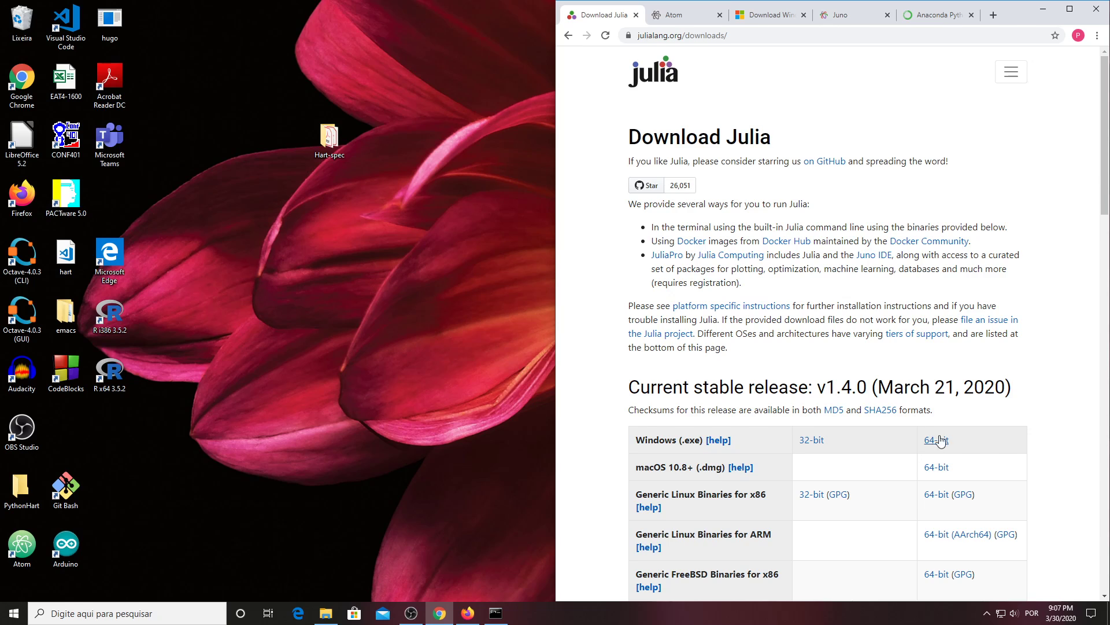
pyautogui.click(13, 613)
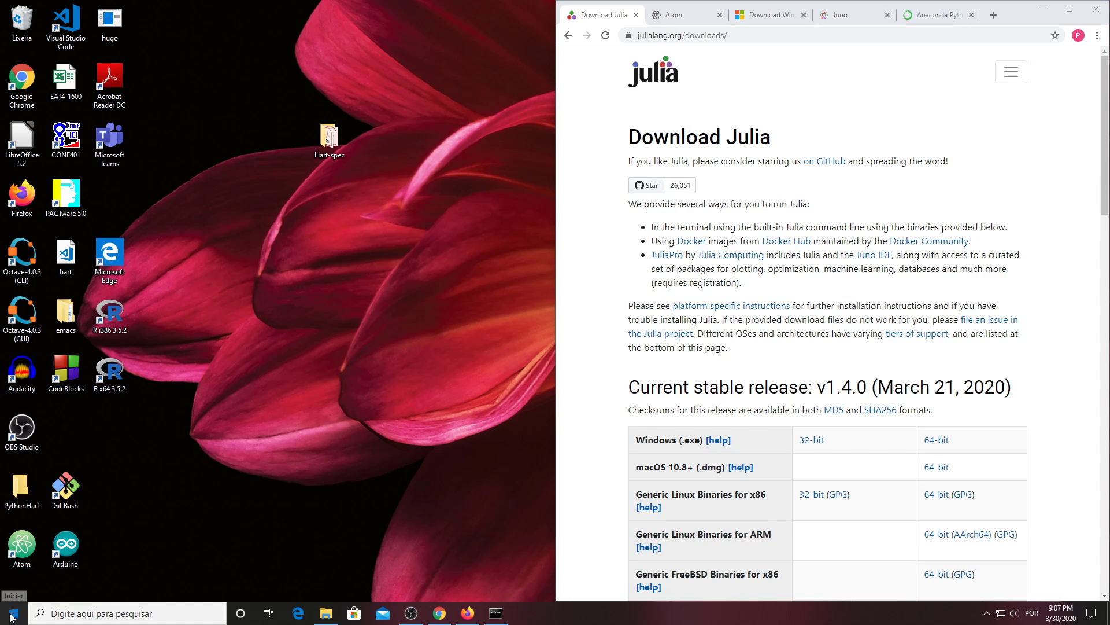
pyautogui.scroll(-5, 87, 488)
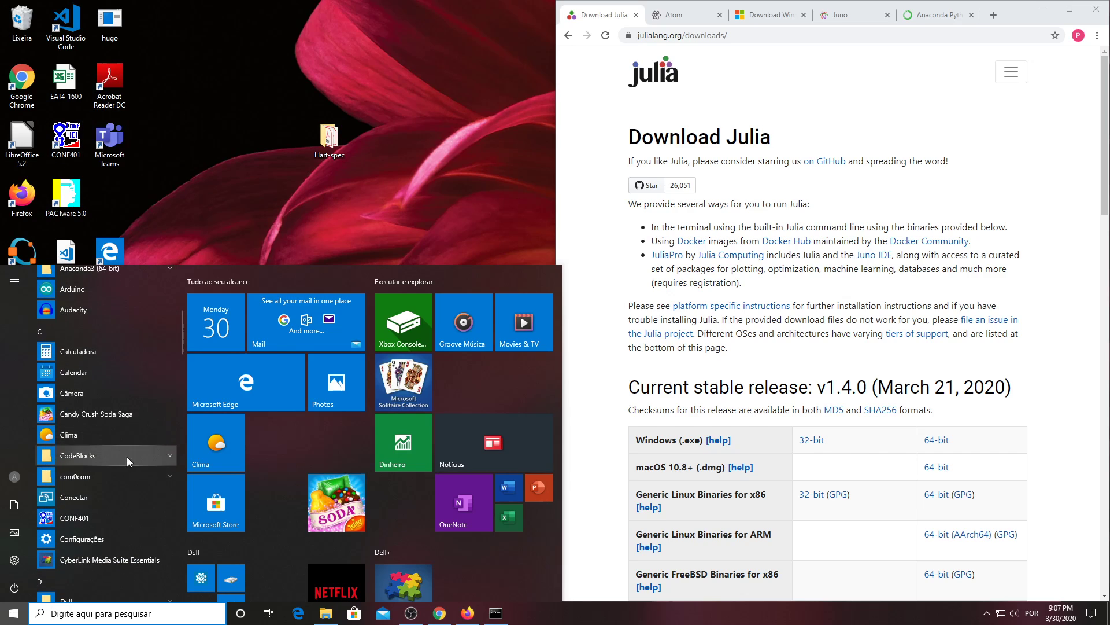
pyautogui.scroll(-7, 105, 473)
pyautogui.scroll(-3, 105, 474)
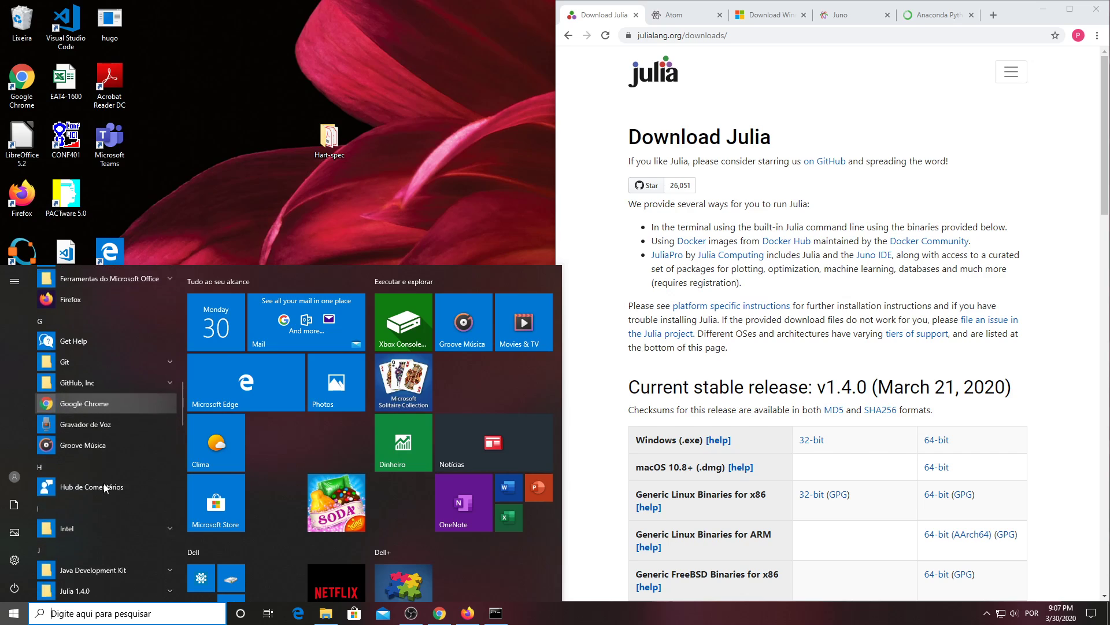
pyautogui.click(94, 484)
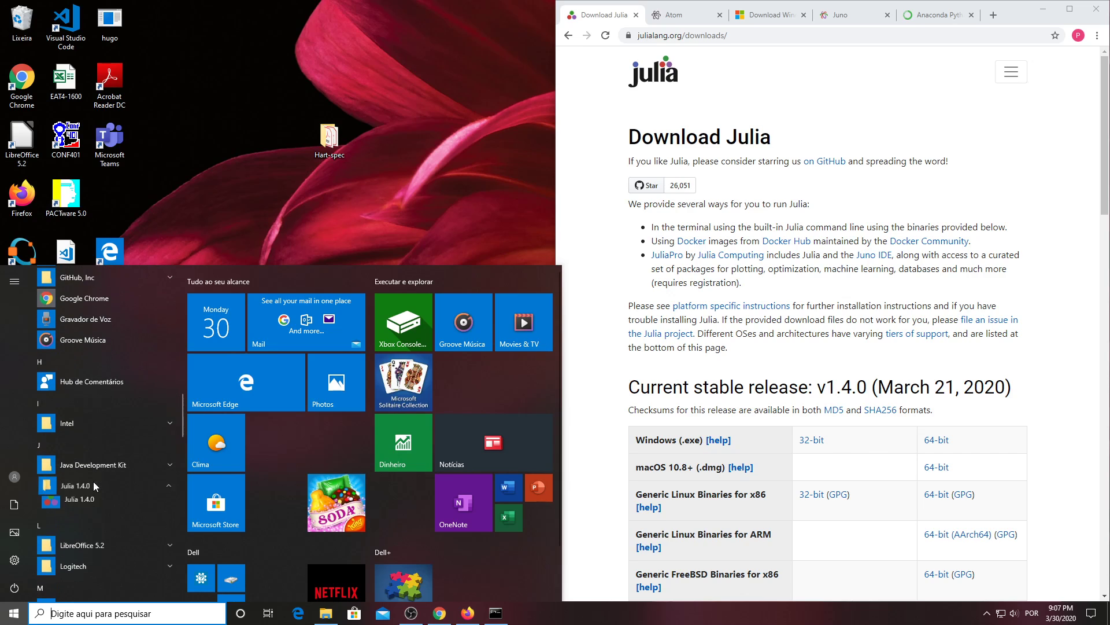
pyautogui.click(71, 503)
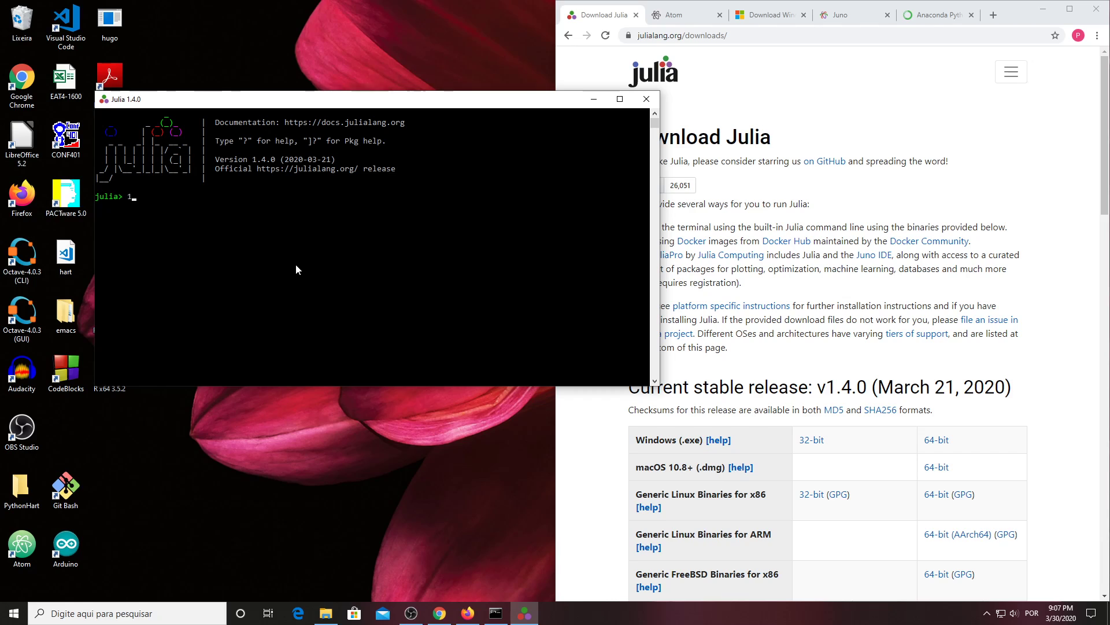
# Test Julia by evaluating 1+1, defining soma(a,b) = a+b and calling soma(1,2), and close its window
pyautogui.write('1+1')
pyautogui.press('Return')
pyautogui.write('soma(a,b) = a+b')
pyautogui.press('Return')
pyautogui.write('soma(1,2)')
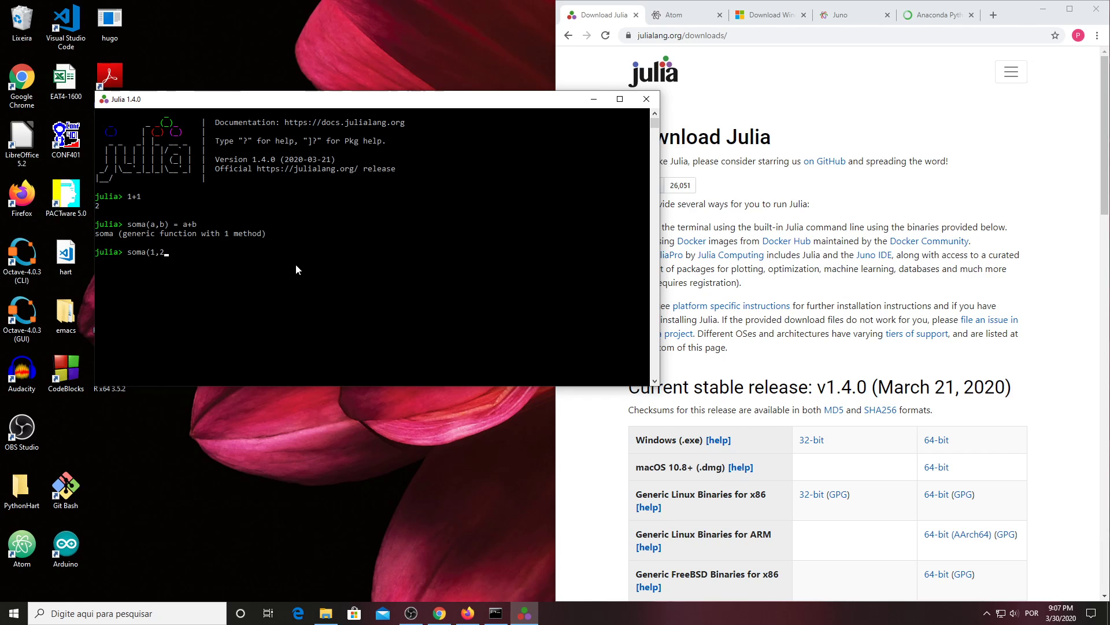
pyautogui.press('Return')
pyautogui.click(646, 99)
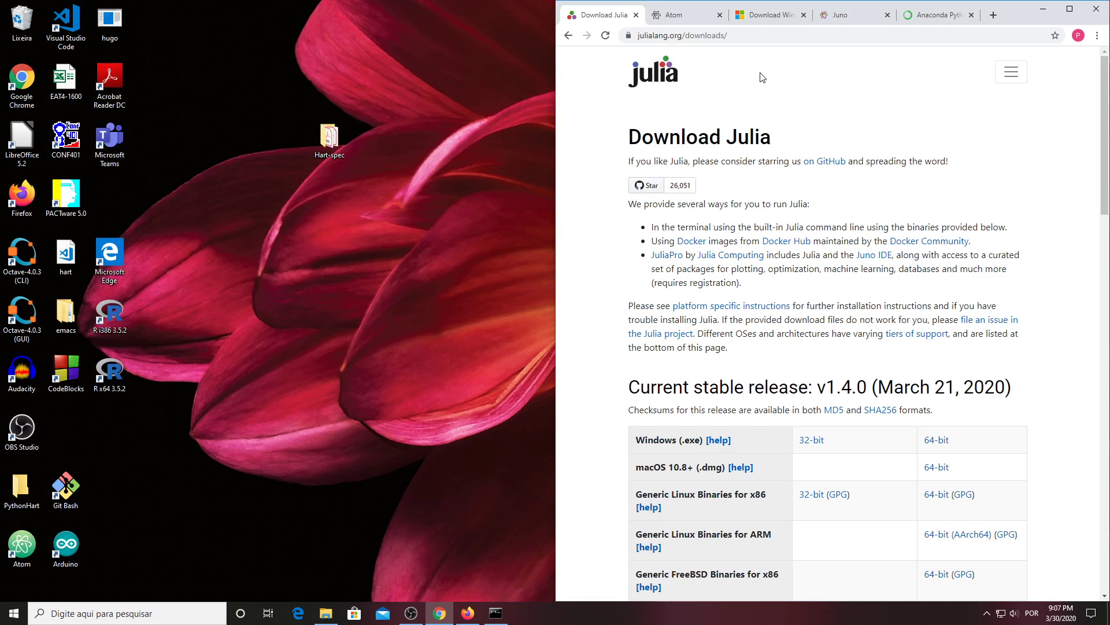
# Examine the title of Microsoft's Windows Management Framework 5.0 download page in the browser
pyautogui.click(769, 18)
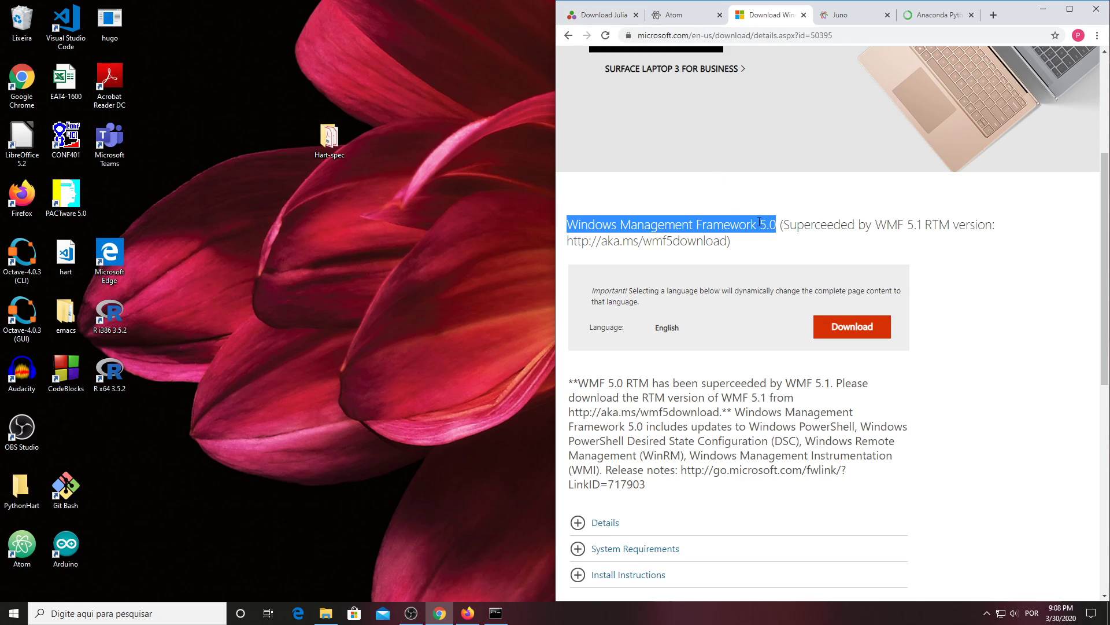
pyautogui.click(671, 225)
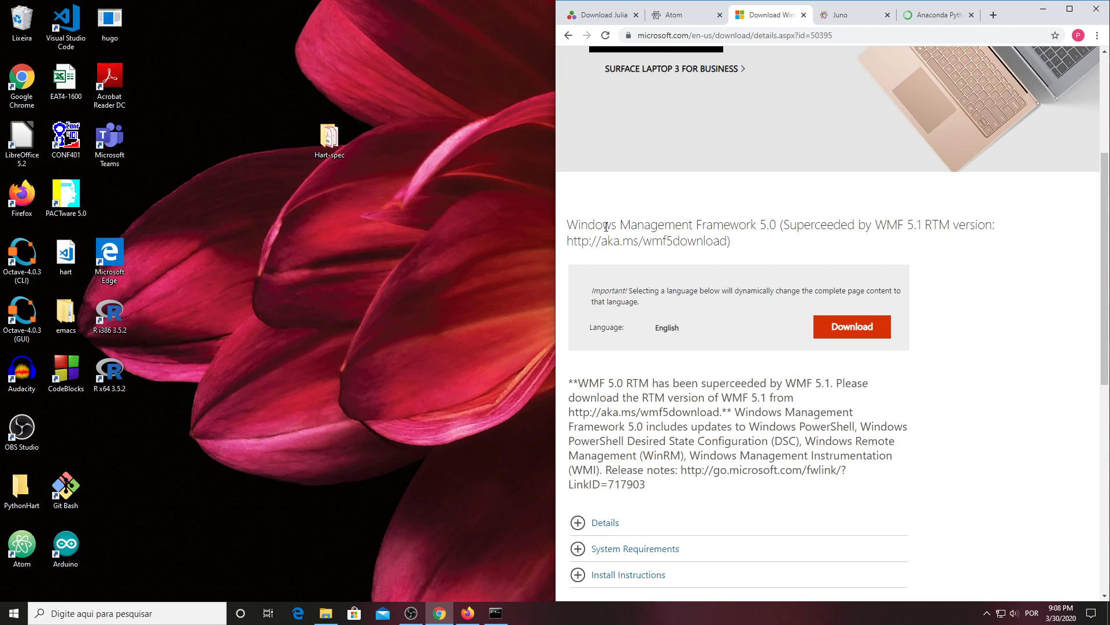
pyautogui.moveTo(598, 226); pyautogui.dragTo(834, 219)
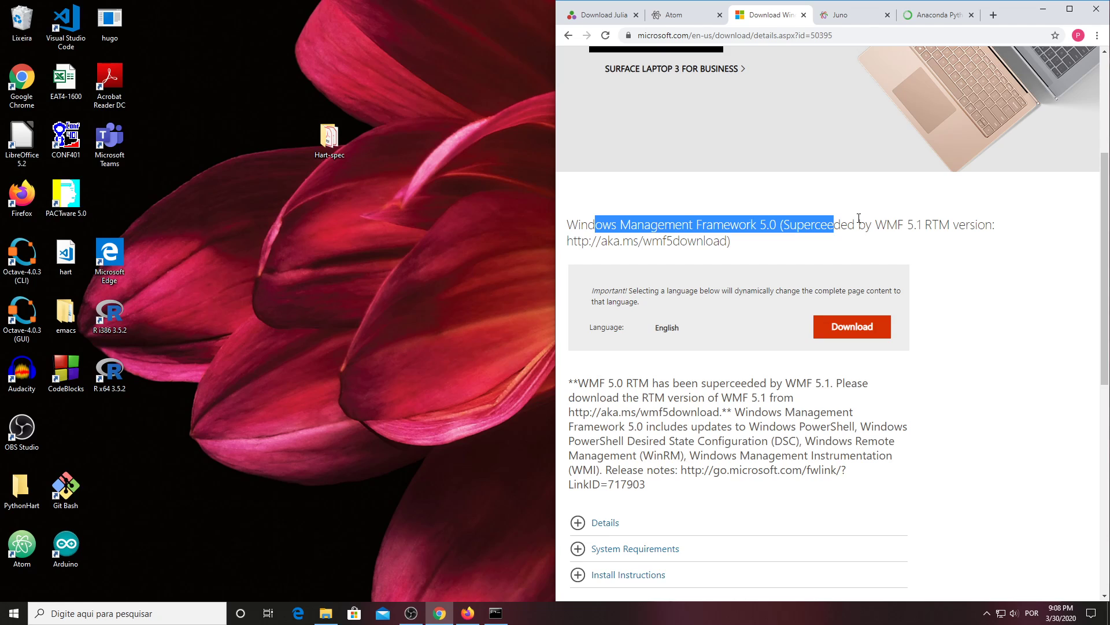
pyautogui.click(772, 244)
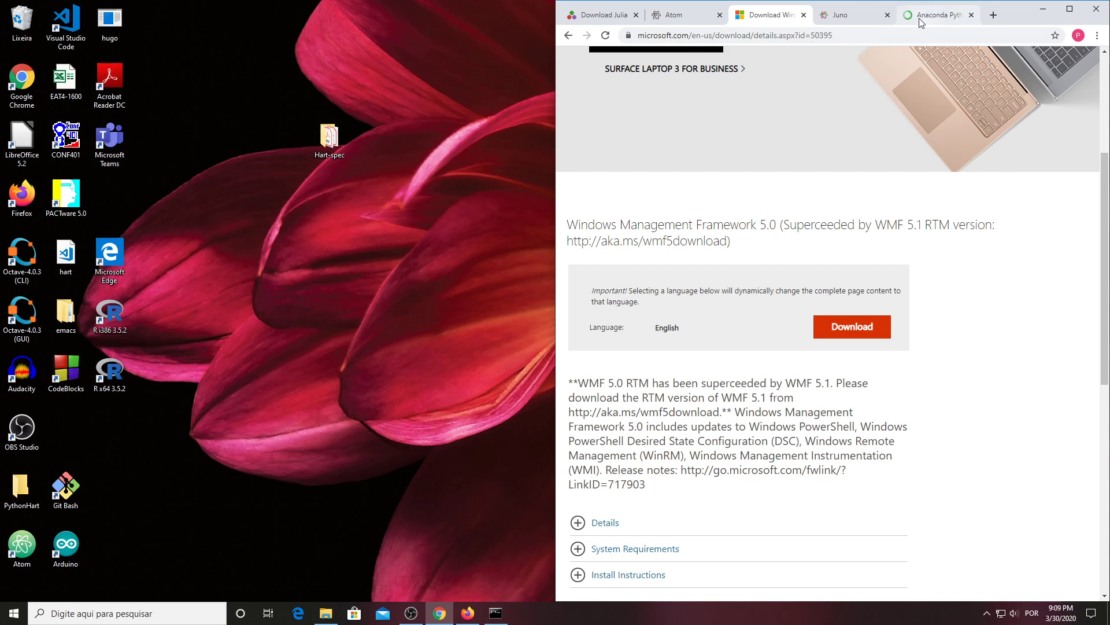
# Look over the Juno and Atom home pages, and open Juno's installation instructions
pyautogui.click(844, 15)
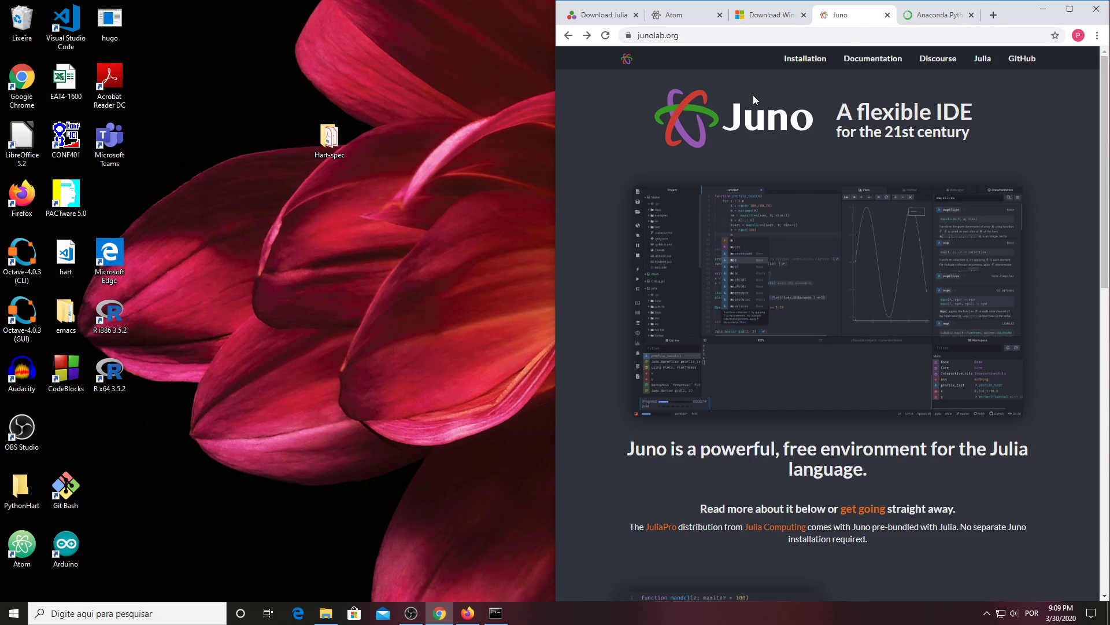
pyautogui.click(670, 17)
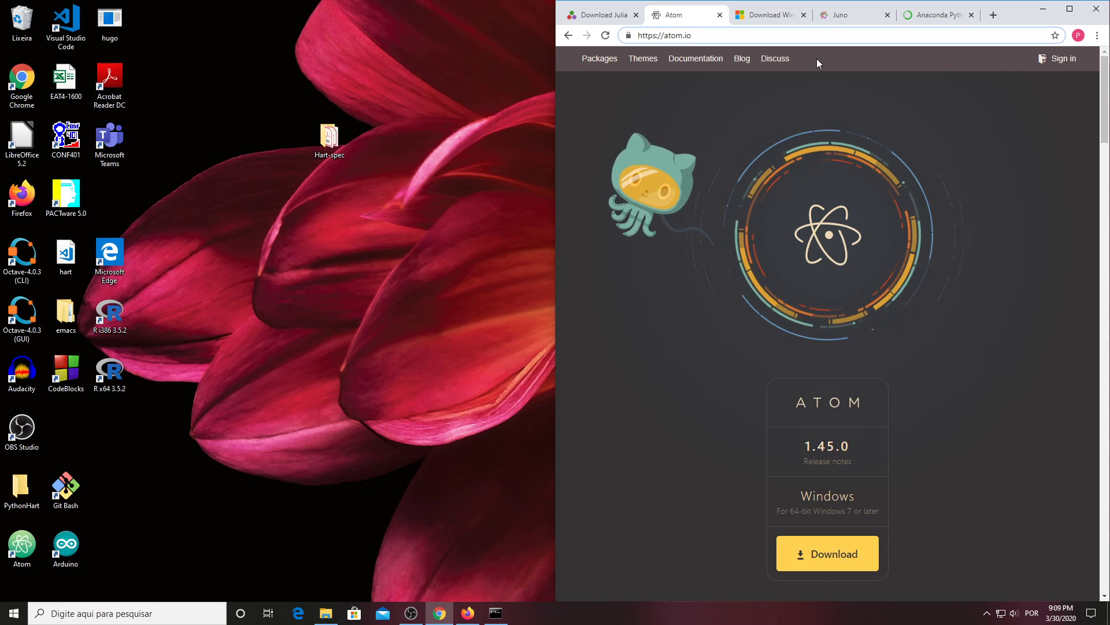
pyautogui.click(836, 15)
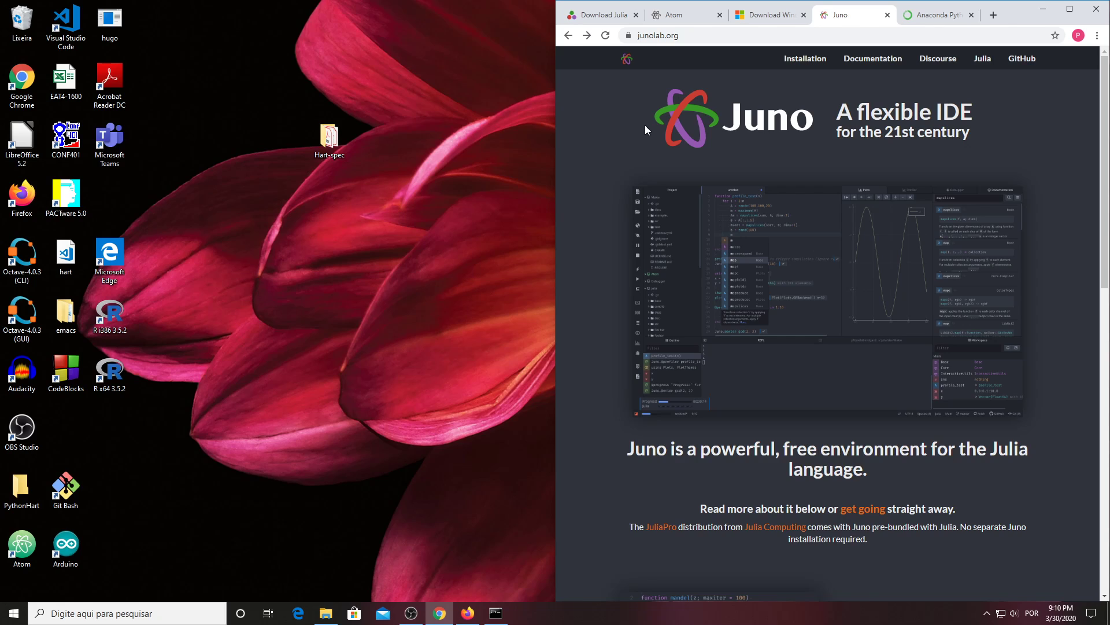
pyautogui.moveTo(720, 177)
pyautogui.click(676, 15)
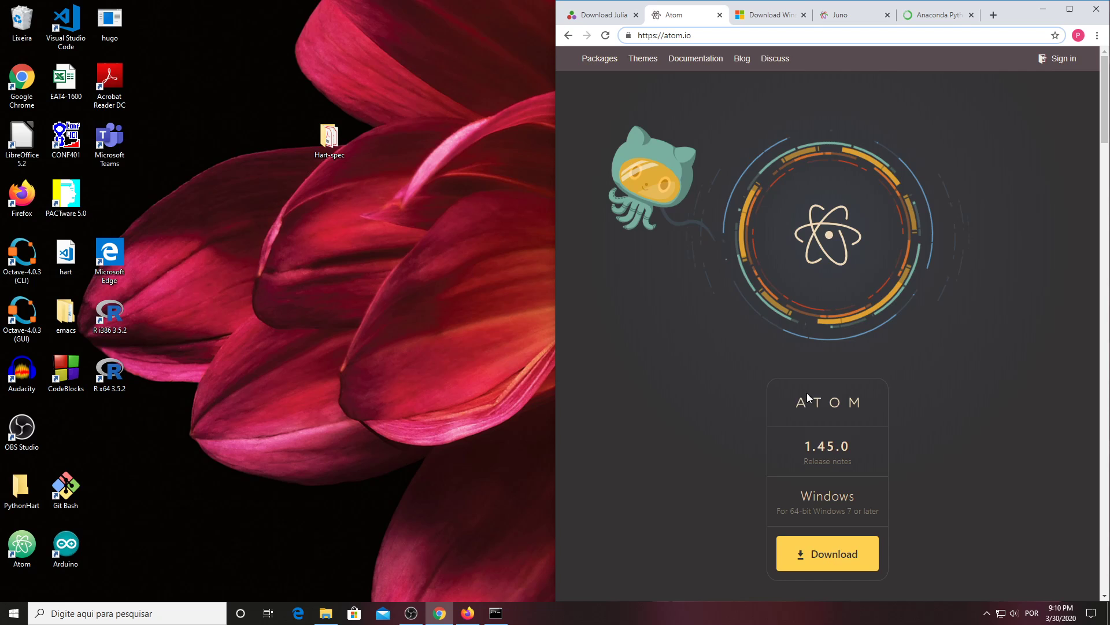
pyautogui.click(835, 15)
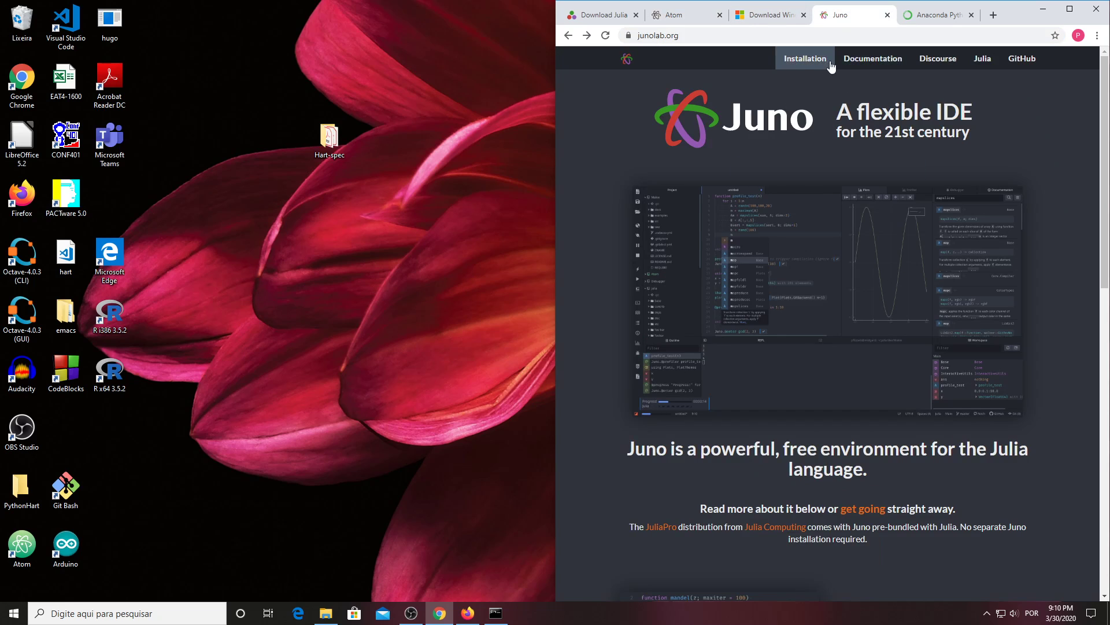
pyautogui.click(805, 59)
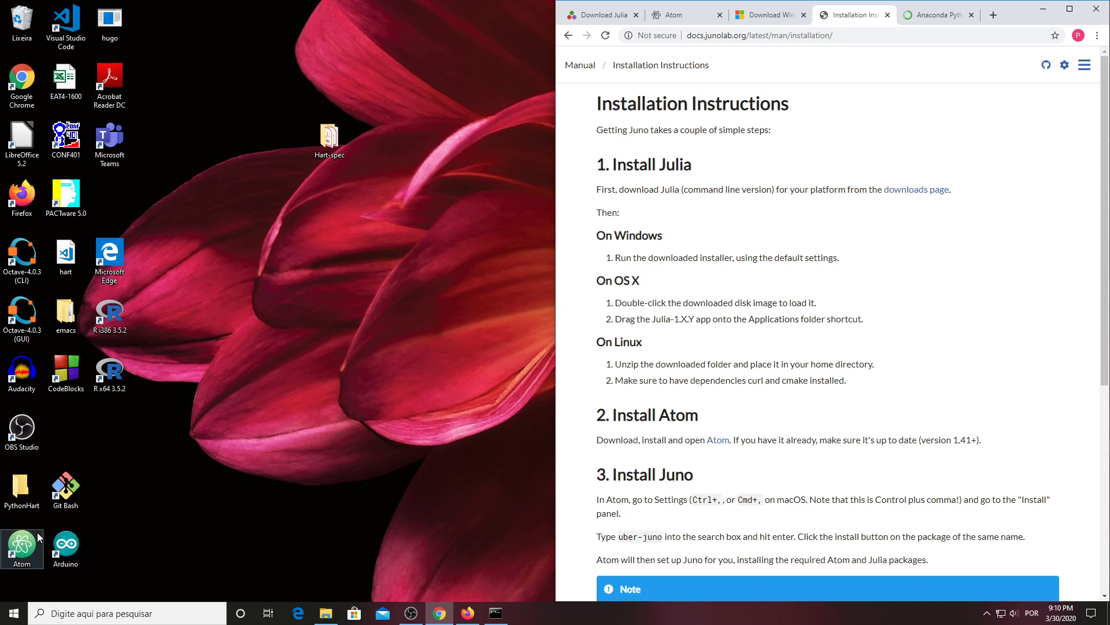
# Launch Atom, check the Install Juno section of the instructions in the browser, and return to Atom
pyautogui.click(25, 546)
pyautogui.doubleClick(26, 546)
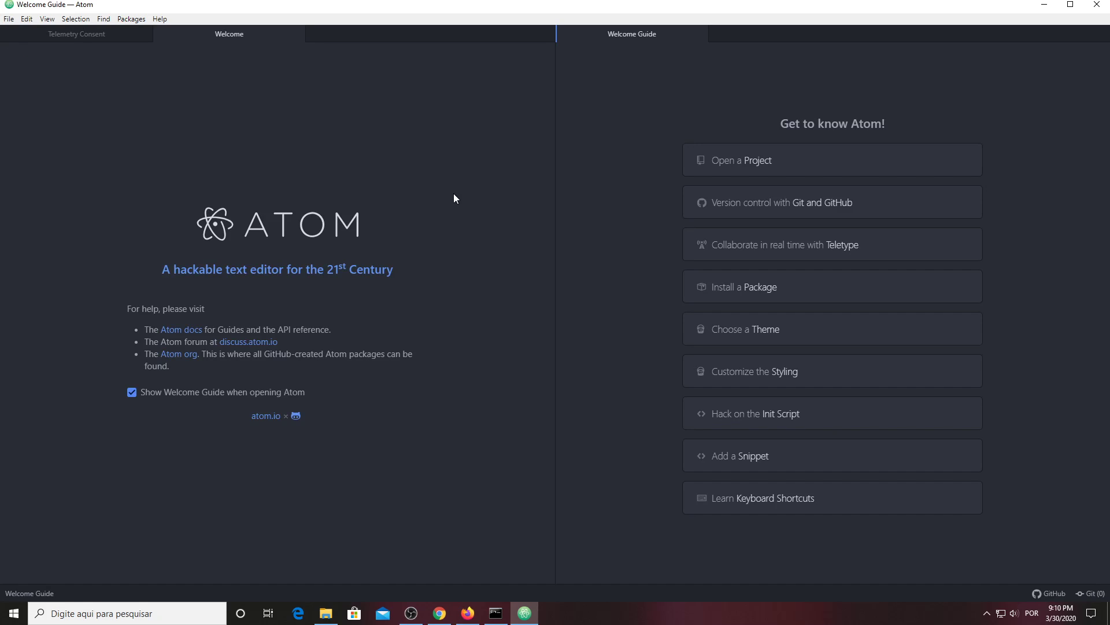
pyautogui.hotkey('alt', 'Tab')
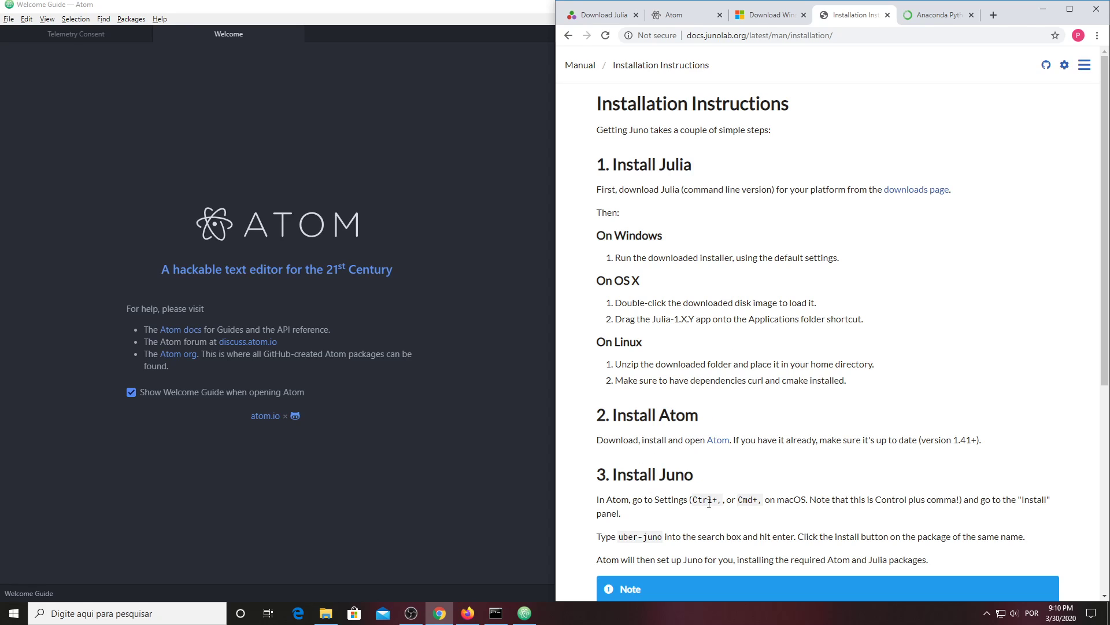
pyautogui.hotkey('alt', 'Tab')
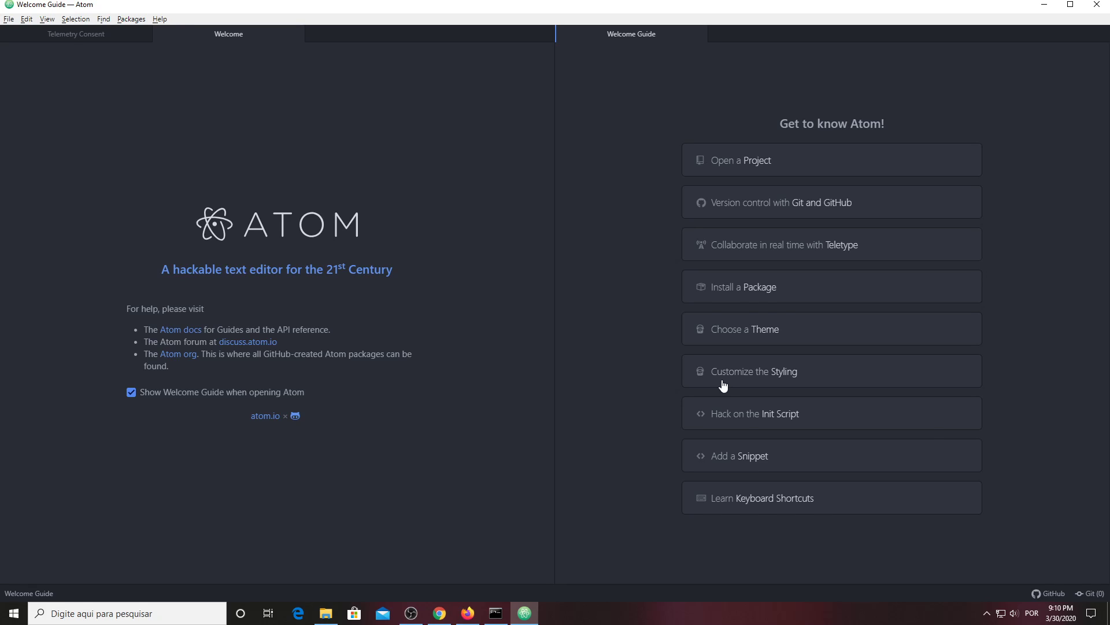
# Find the uber-juno package in Atom's package installation settings and install it
pyautogui.hotkey('ctrl', ',')
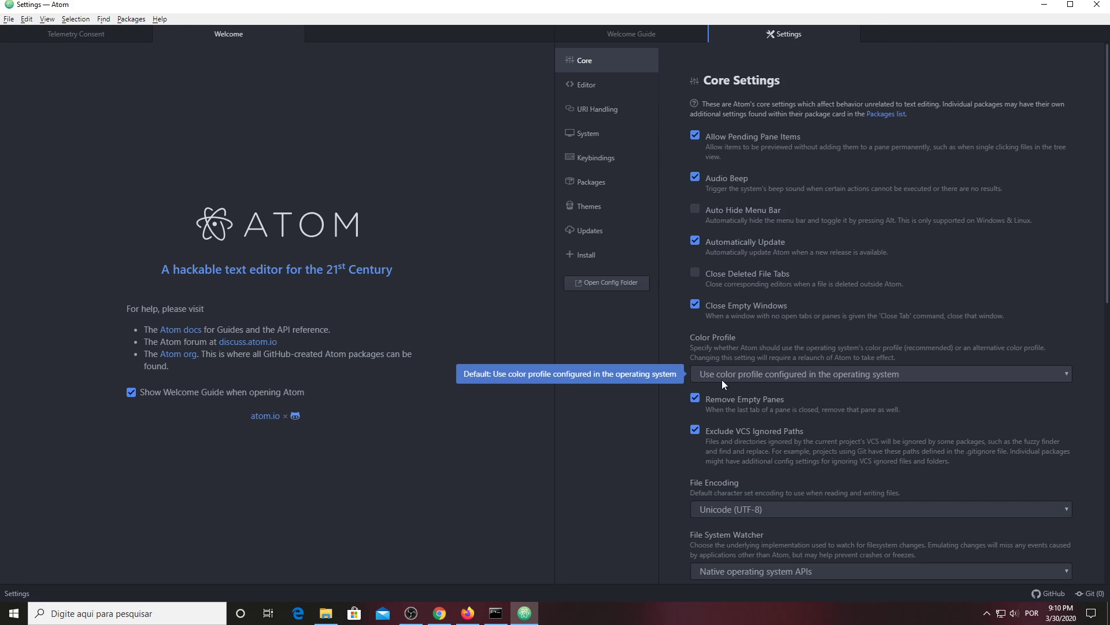
pyautogui.click(585, 257)
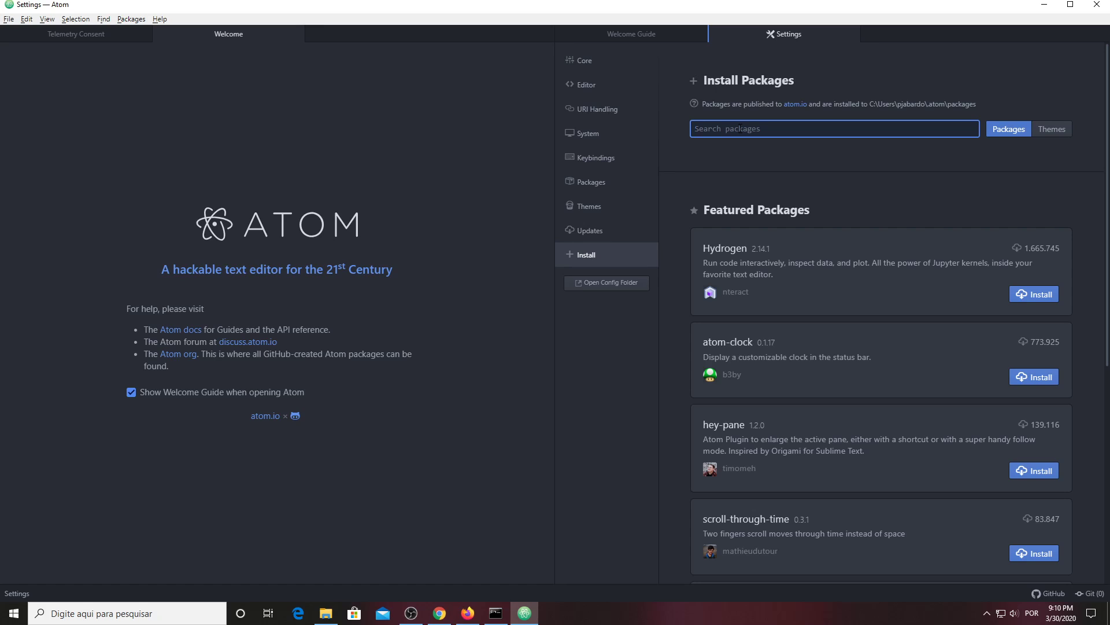
pyautogui.write('uber-juno')
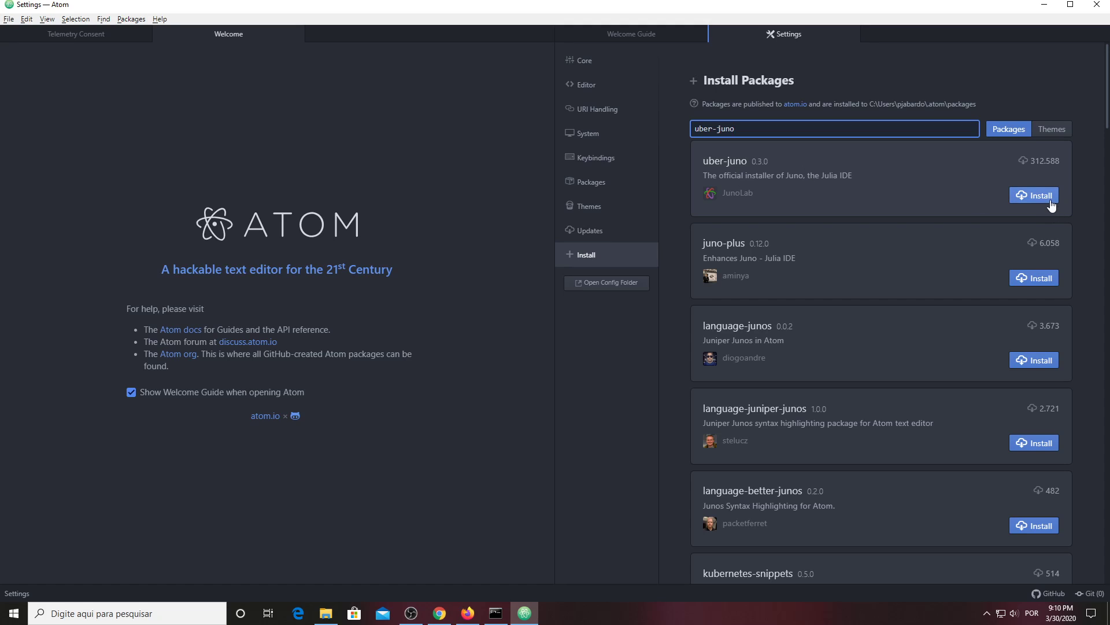
pyautogui.click(1041, 195)
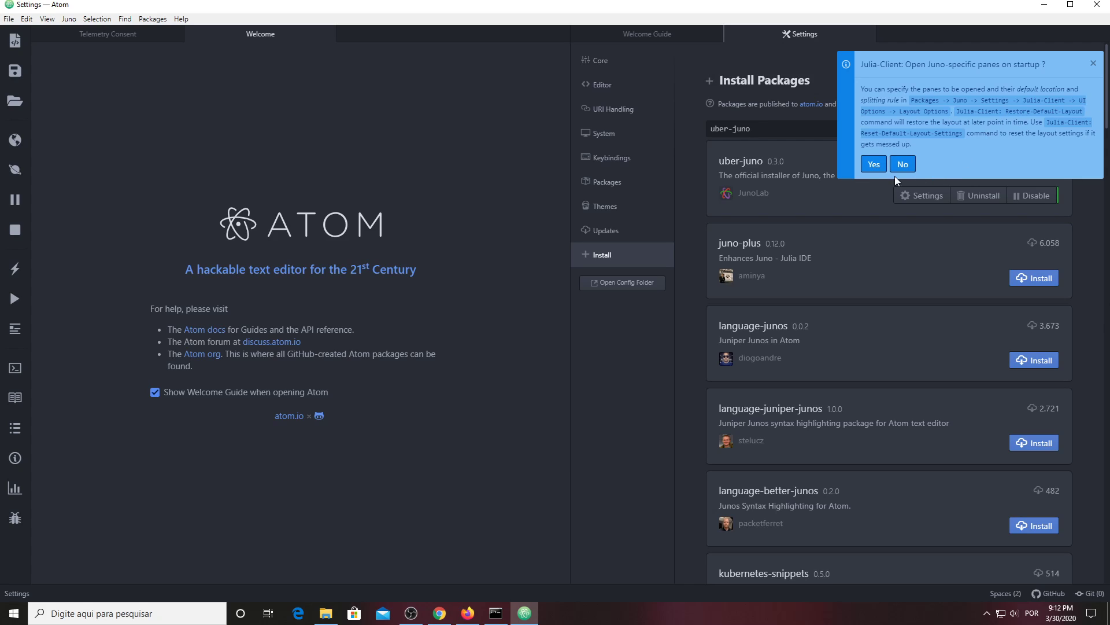
# Accept opening the Juno-specific panes on startup, and view the Plots, Documentation and Workspace panes
pyautogui.click(871, 165)
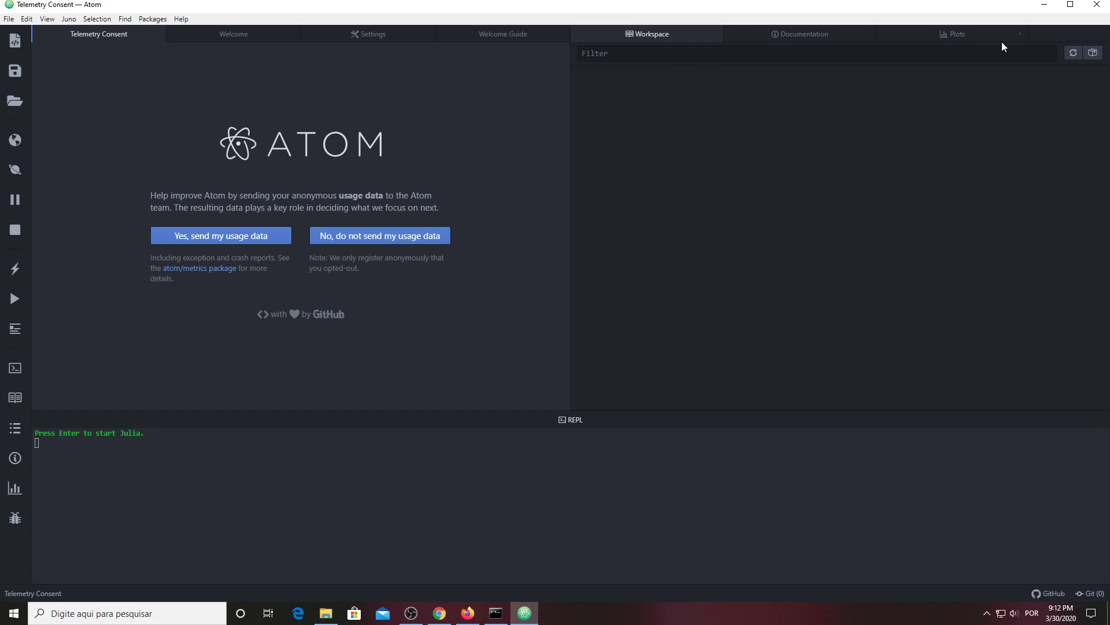
pyautogui.click(963, 38)
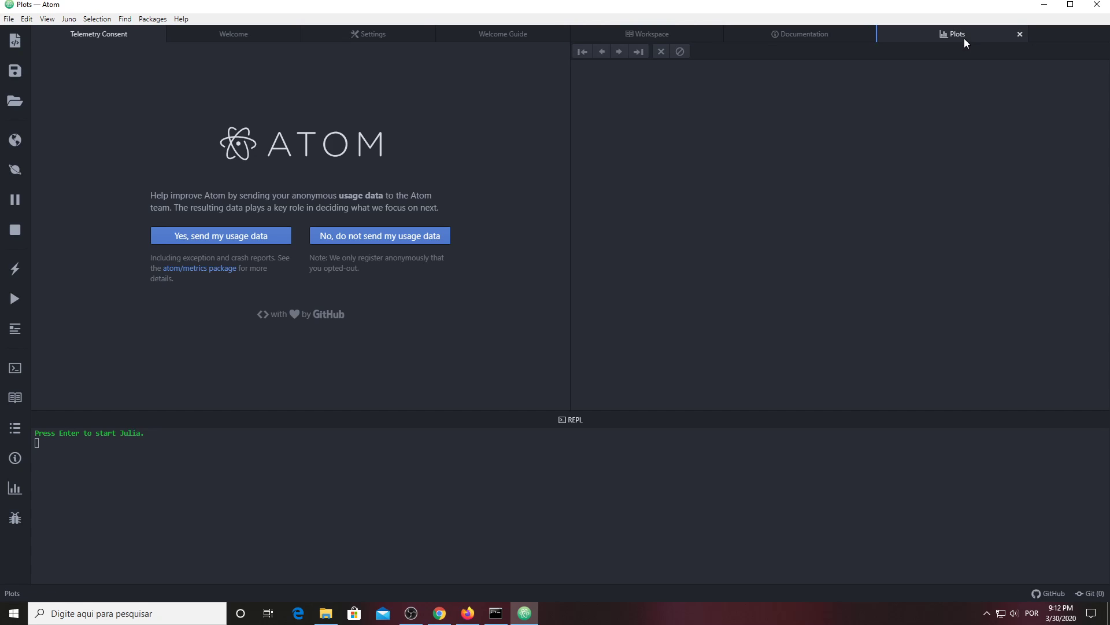
pyautogui.click(810, 36)
pyautogui.click(653, 37)
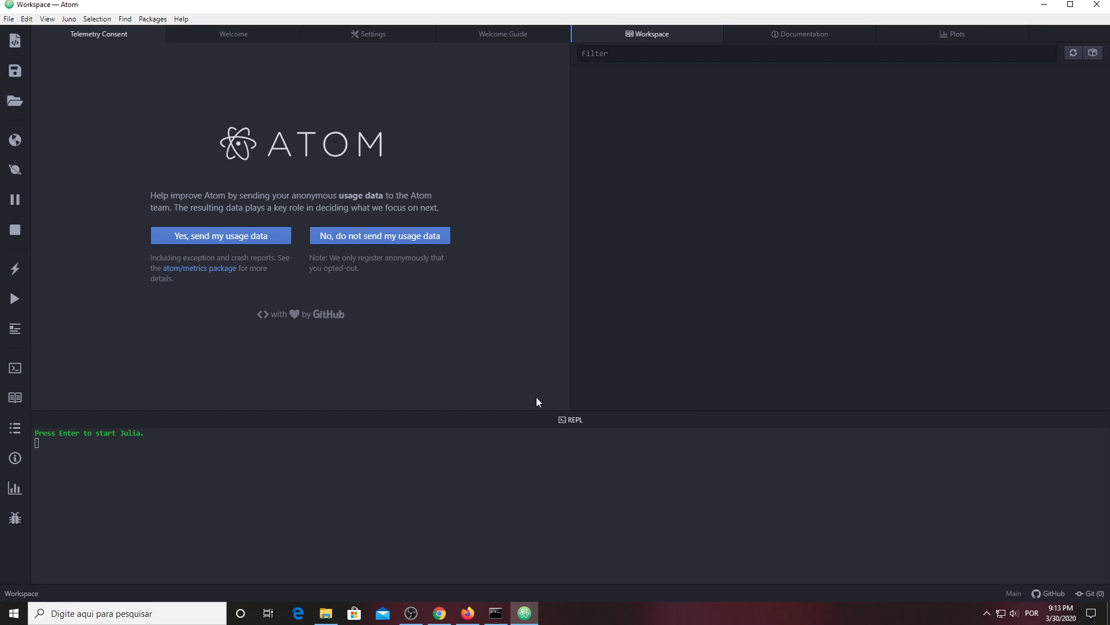
# Try to start a Julia session in Juno's REPL, repeating the attempt once
pyautogui.click(205, 482)
pyautogui.press('Return')
pyautogui.press('Return')
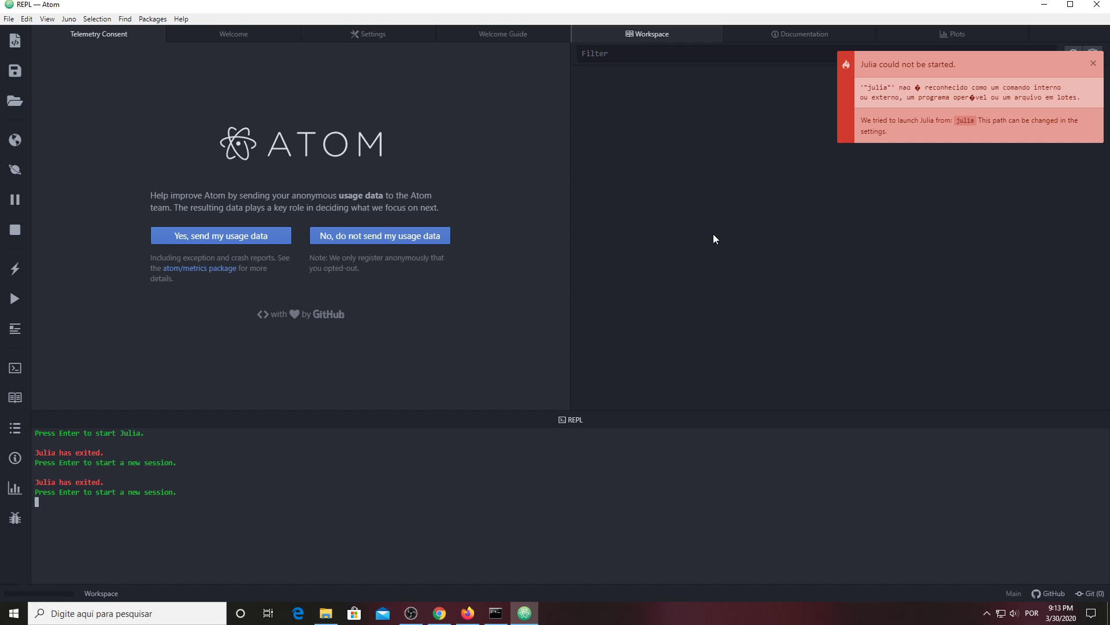
# Search Windows for "var", open the system's environment variables, and open the user-level Path variable for editing
pyautogui.click(119, 618)
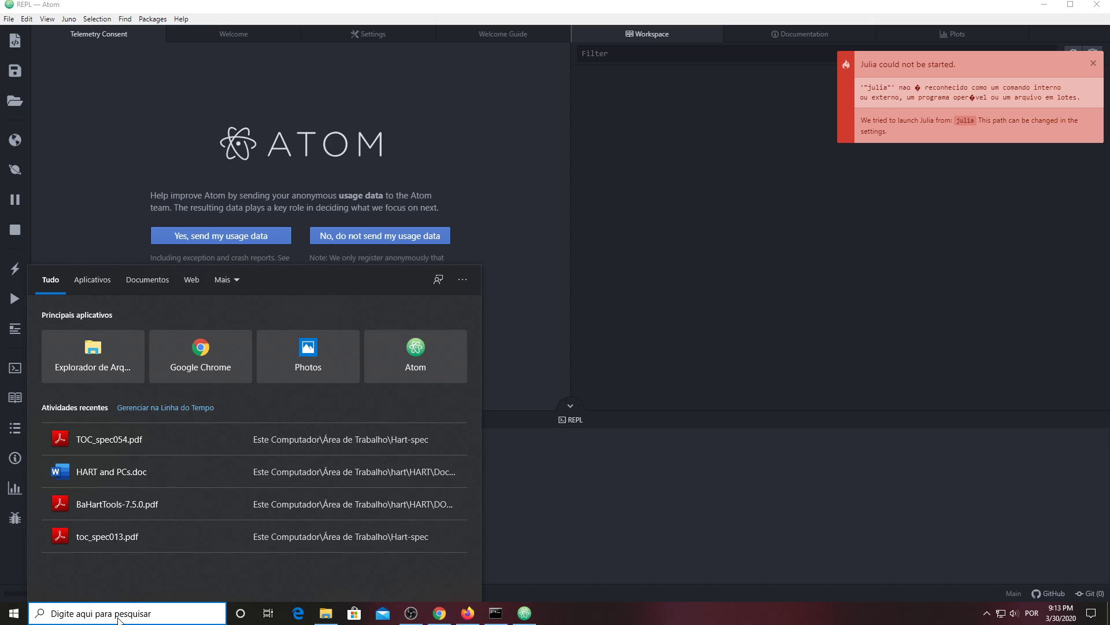
pyautogui.write('var')
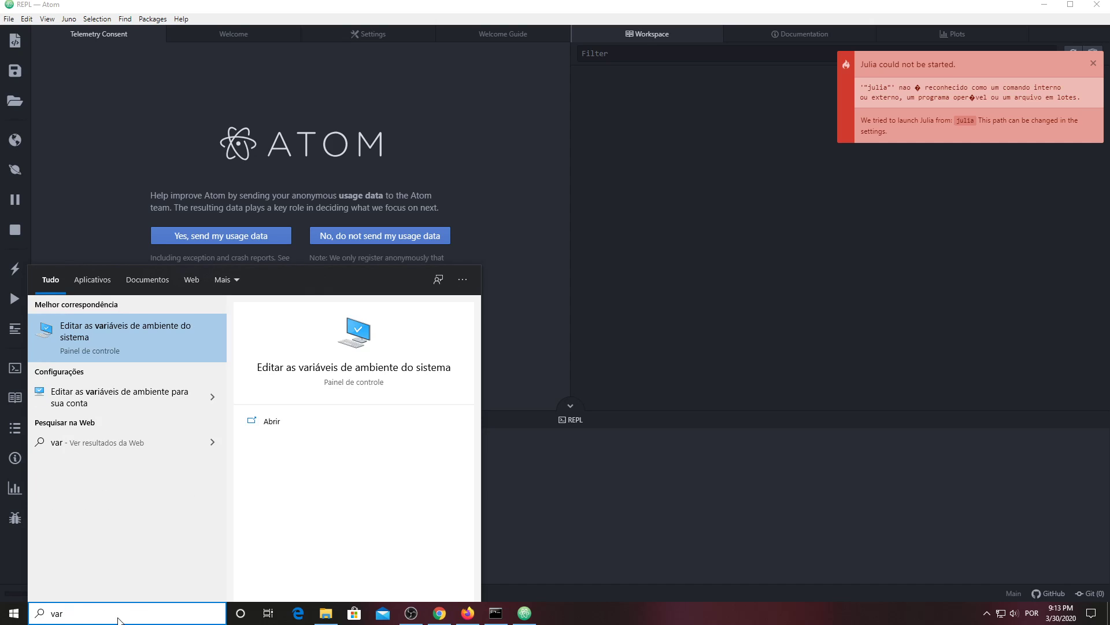
pyautogui.press('Return')
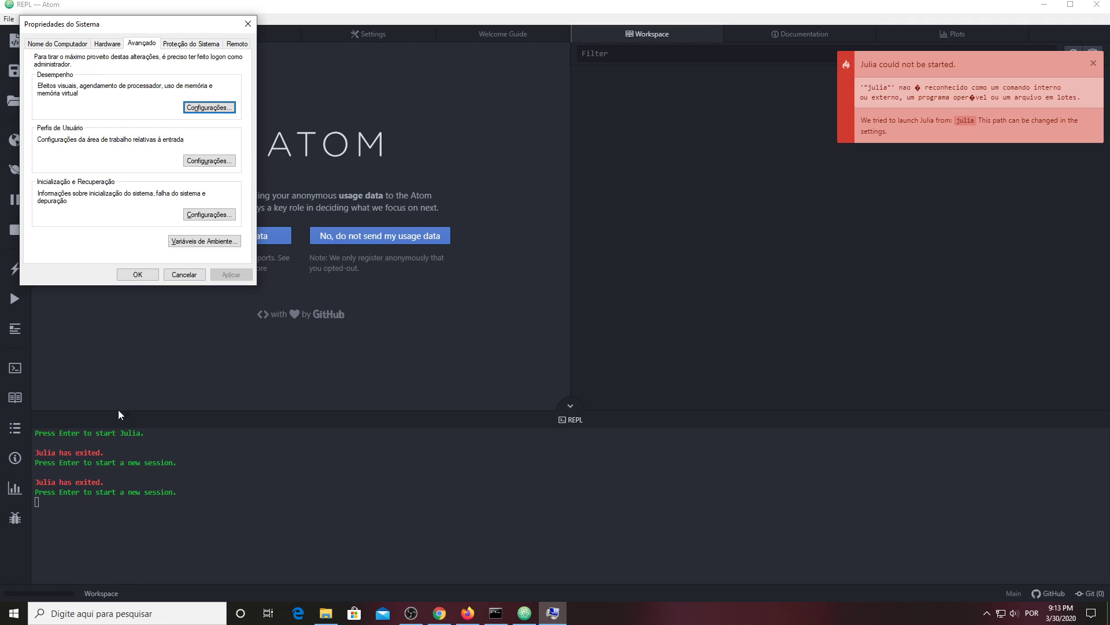
pyautogui.click(205, 242)
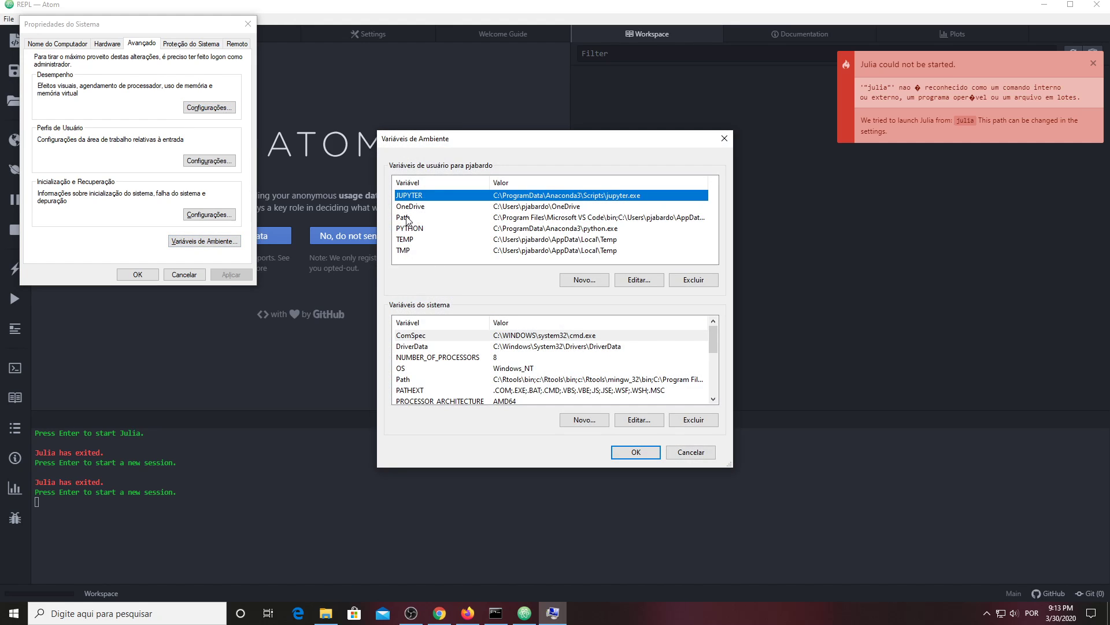
pyautogui.click(406, 220)
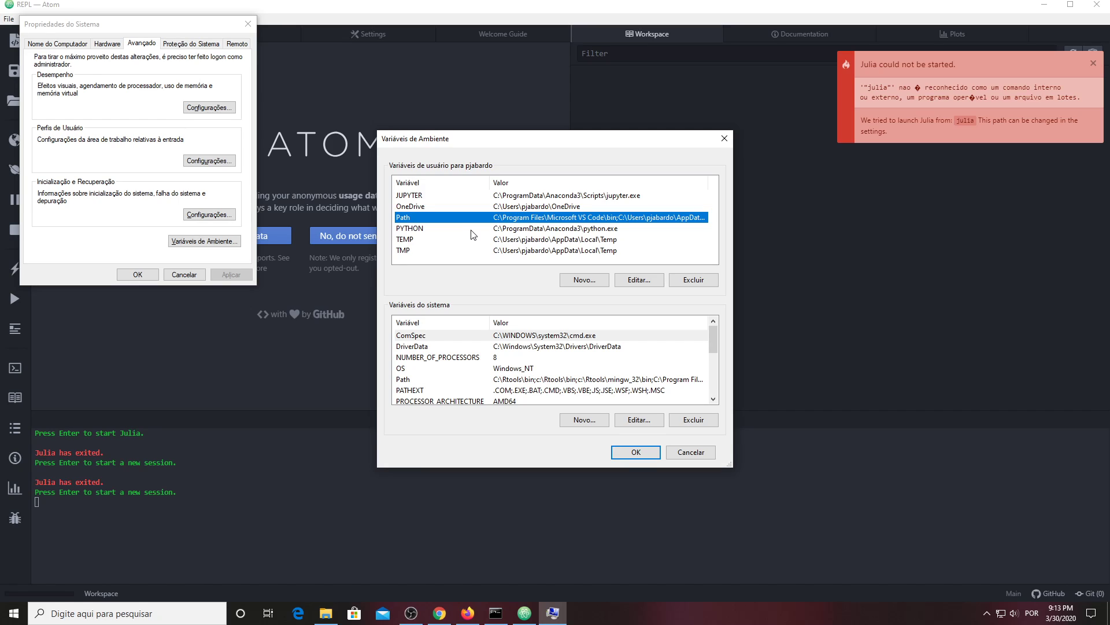
pyautogui.click(640, 281)
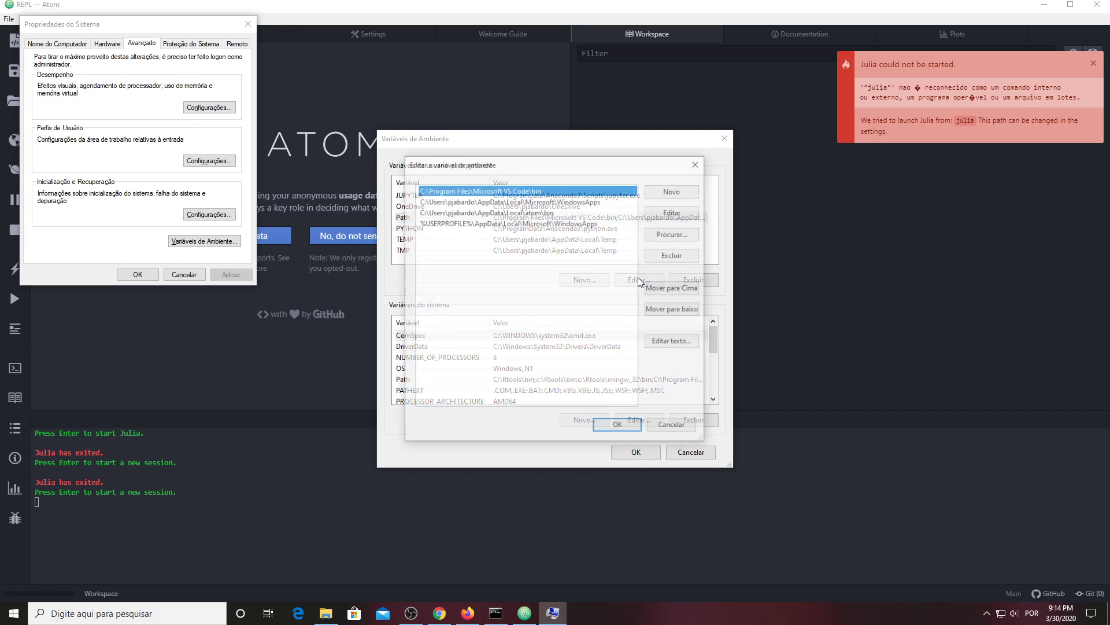
# Add C:\Julia-1.4.0\bin as a new entry to the user Path variable and accept the environment variable changes
pyautogui.click(674, 191)
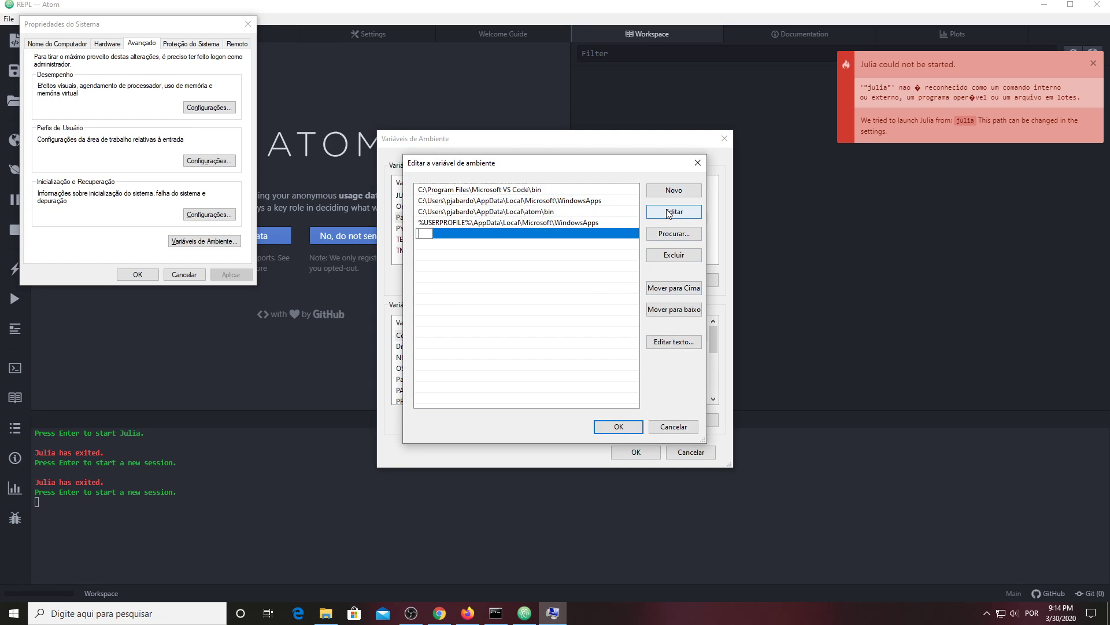
pyautogui.write('C:\\Julia-1.4.0\\bin')
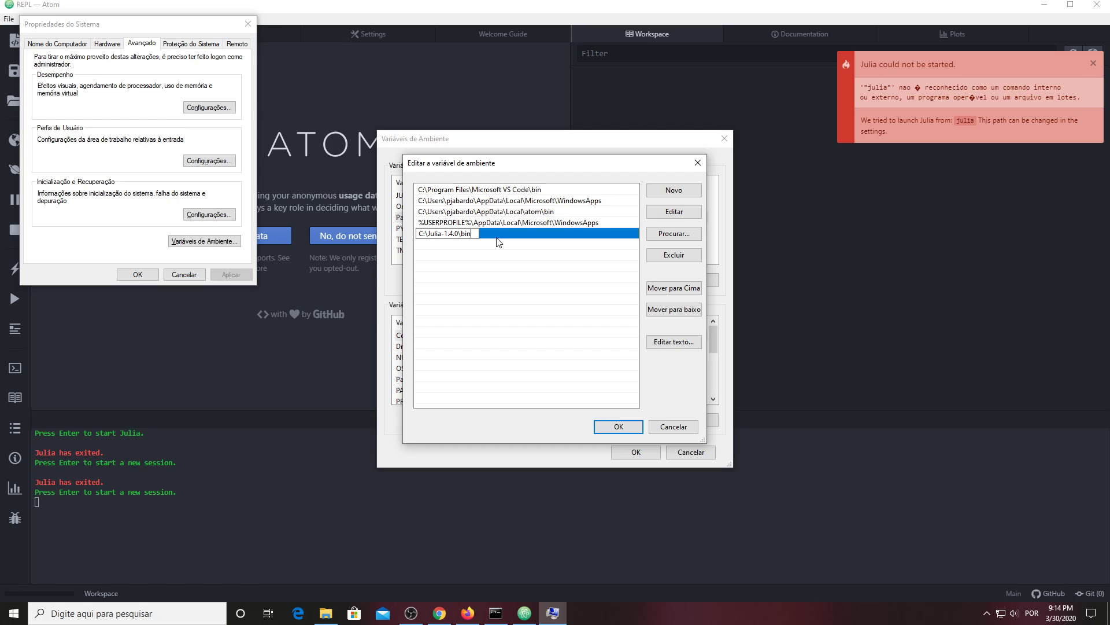
pyautogui.click(548, 289)
pyautogui.click(624, 429)
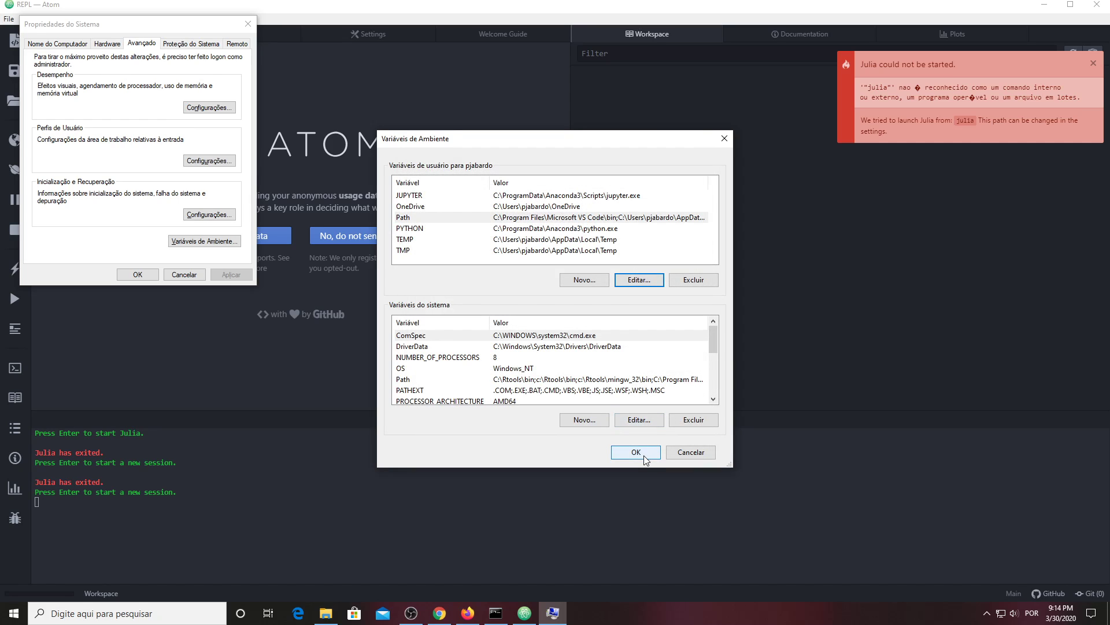
pyautogui.click(639, 452)
# Try twice to start a Julia session in Juno's REPL without restarting Atom
pyautogui.click(102, 523)
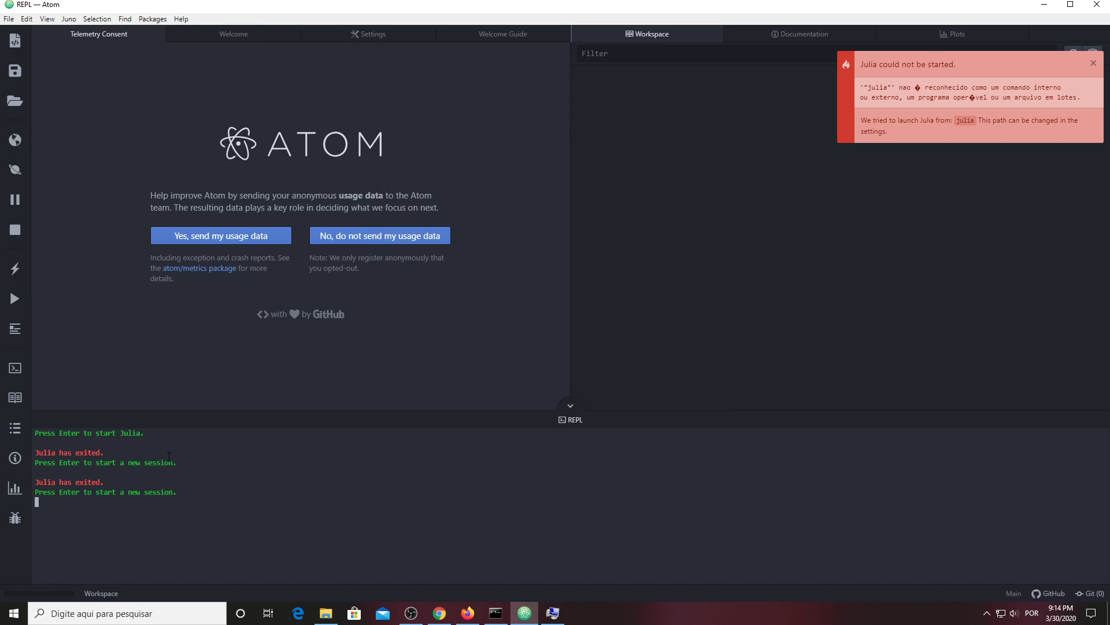
pyautogui.press('Return')
pyautogui.press('Return')
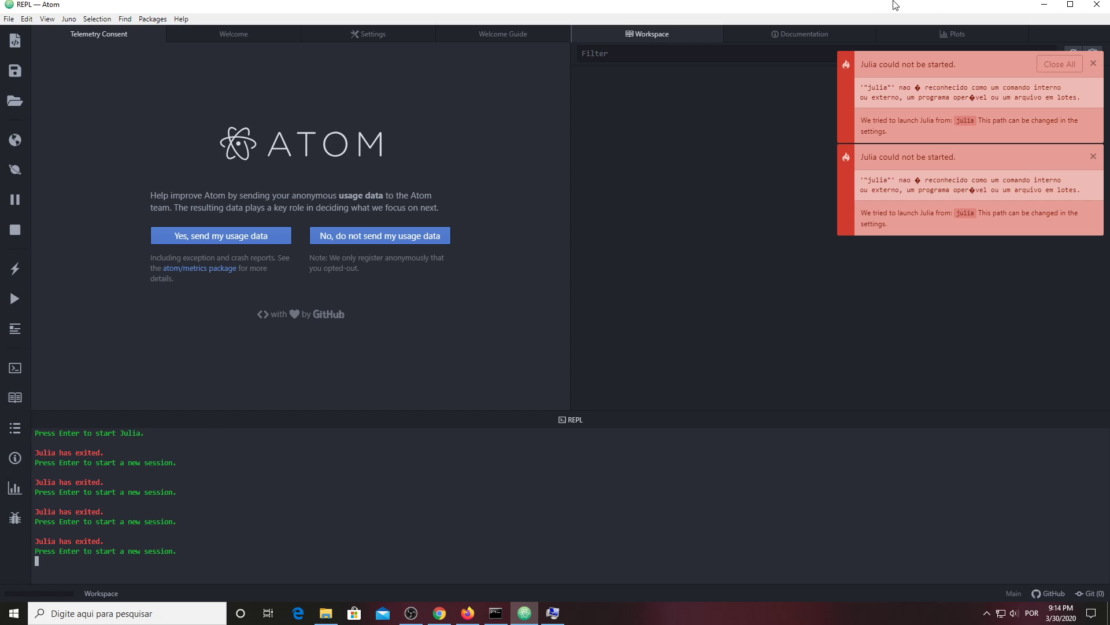
# Restart Atom and start a Julia session in Juno's REPL
pyautogui.click(1097, 7)
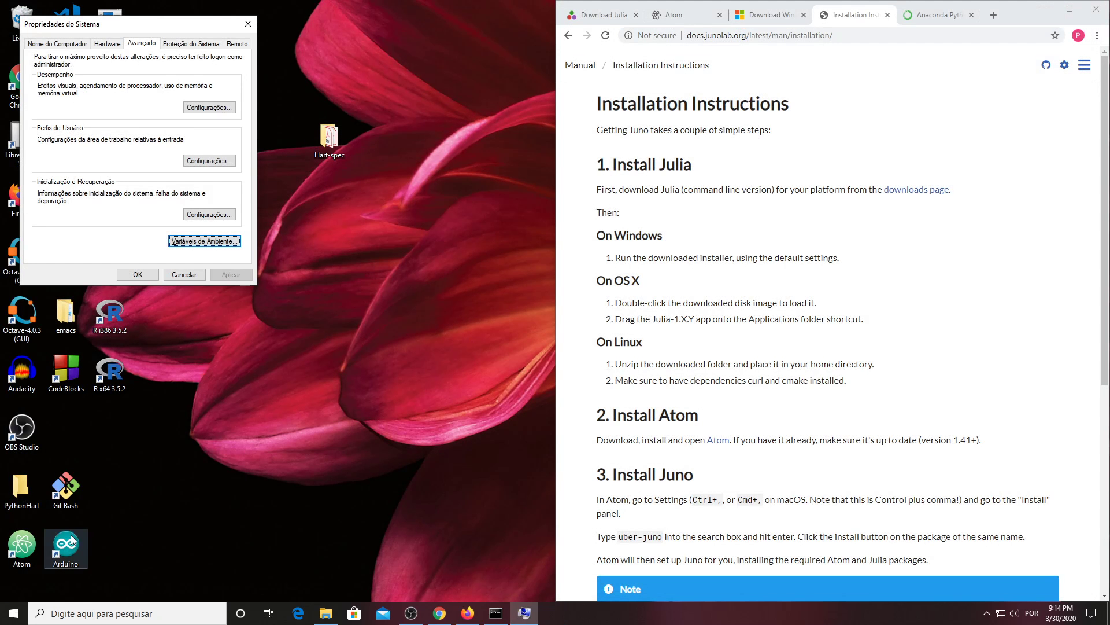
pyautogui.click(21, 547)
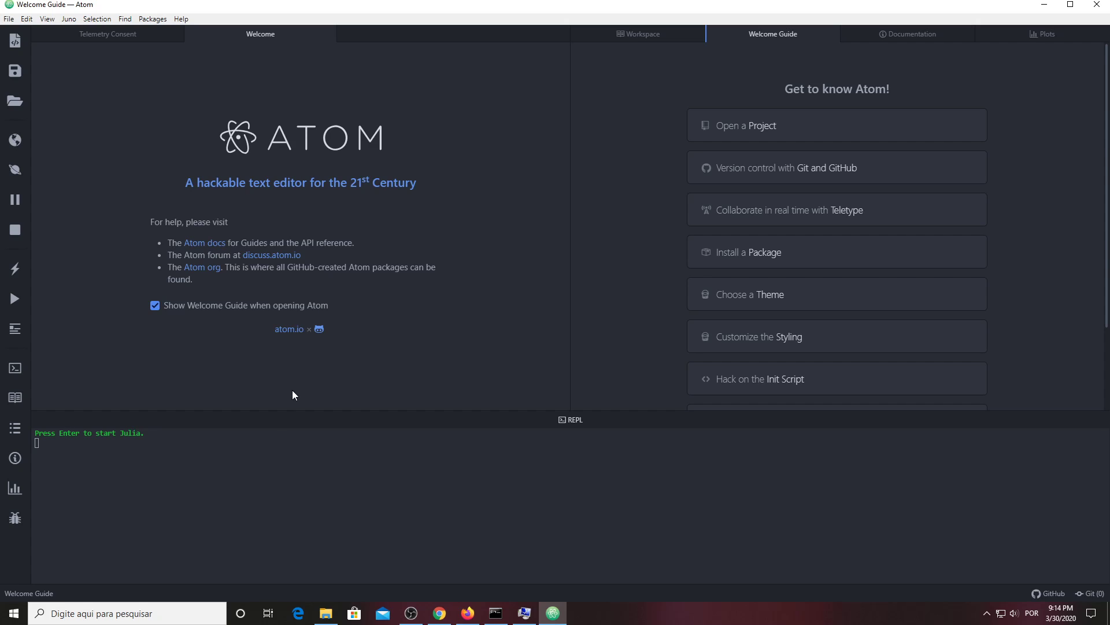
pyautogui.click(275, 443)
pyautogui.press('Return')
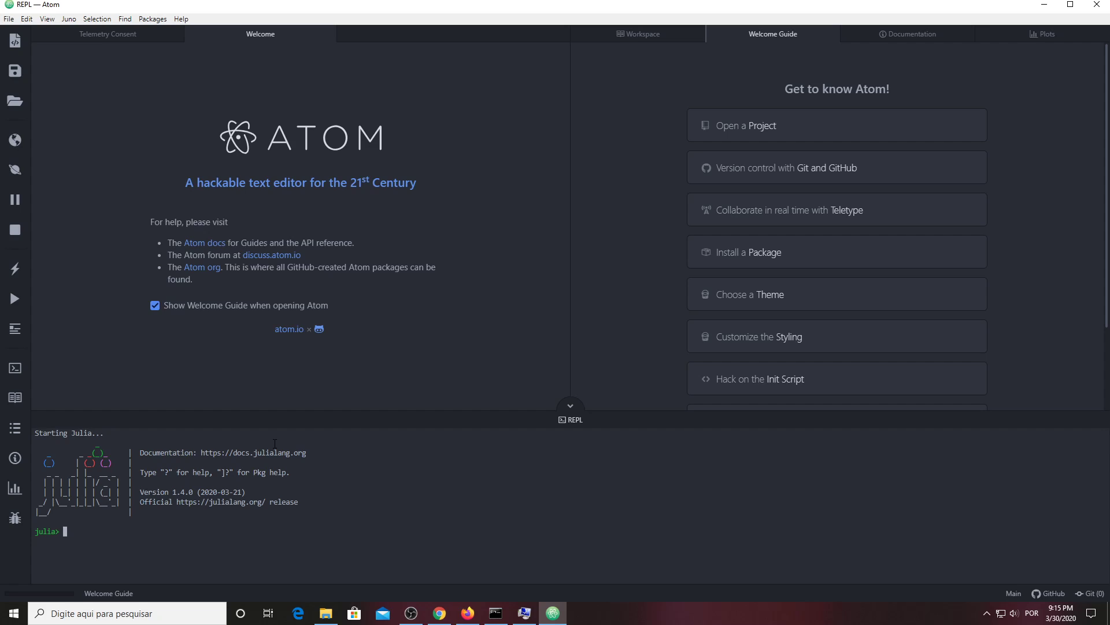
# Evaluate 1+1 in Juno's REPL as a test, and close Atom and the system properties dialog
pyautogui.write('1+')
pyautogui.press('Return')
pyautogui.write('1')
pyautogui.press('Return')
pyautogui.click(1097, 7)
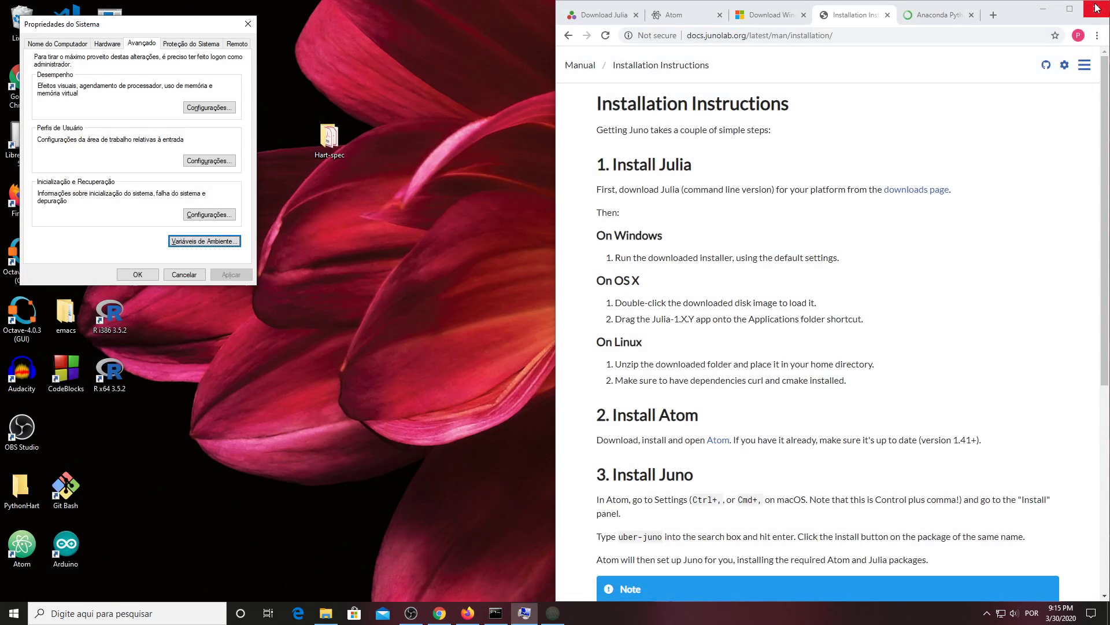
pyautogui.click(141, 275)
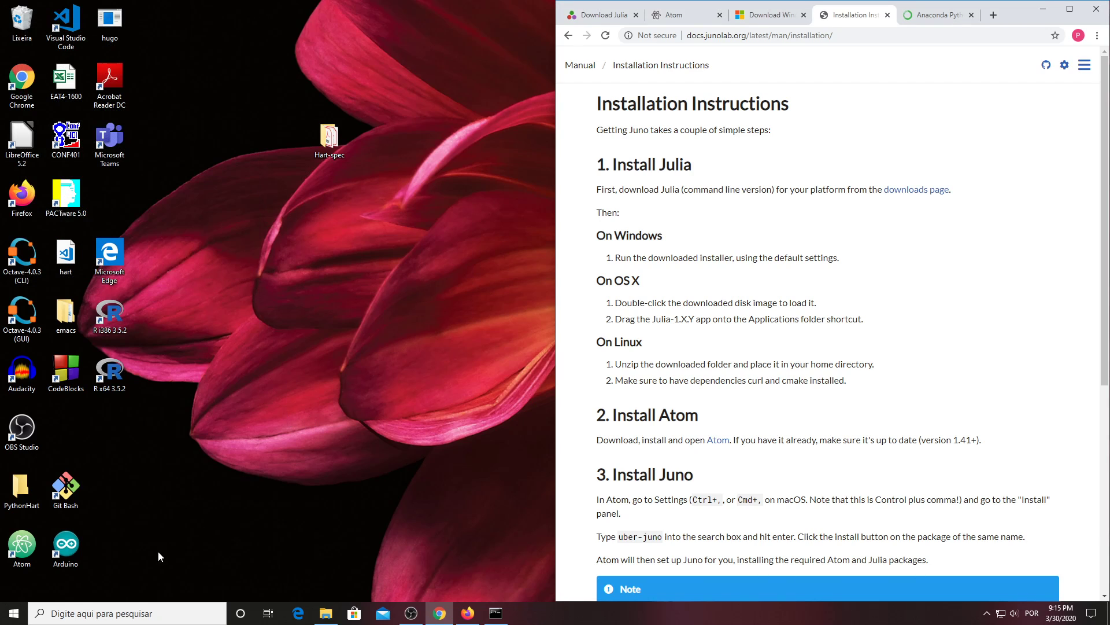
pyautogui.click(13, 614)
pyautogui.click(11, 617)
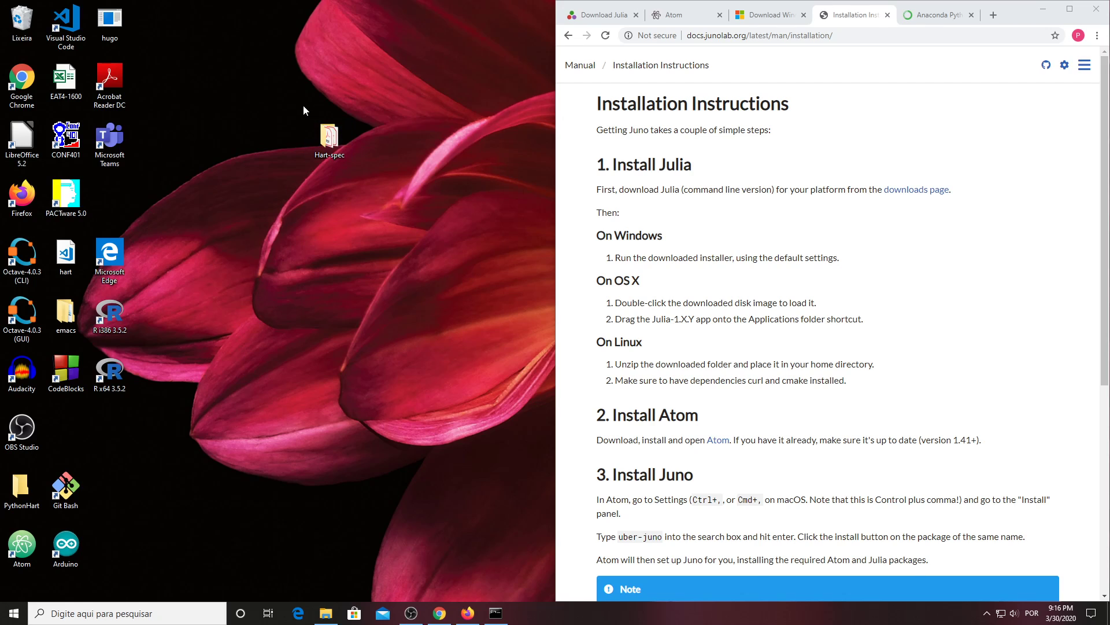
pyautogui.write('atom')
pyautogui.moveTo(296, 101); pyautogui.dragTo(363, 200)
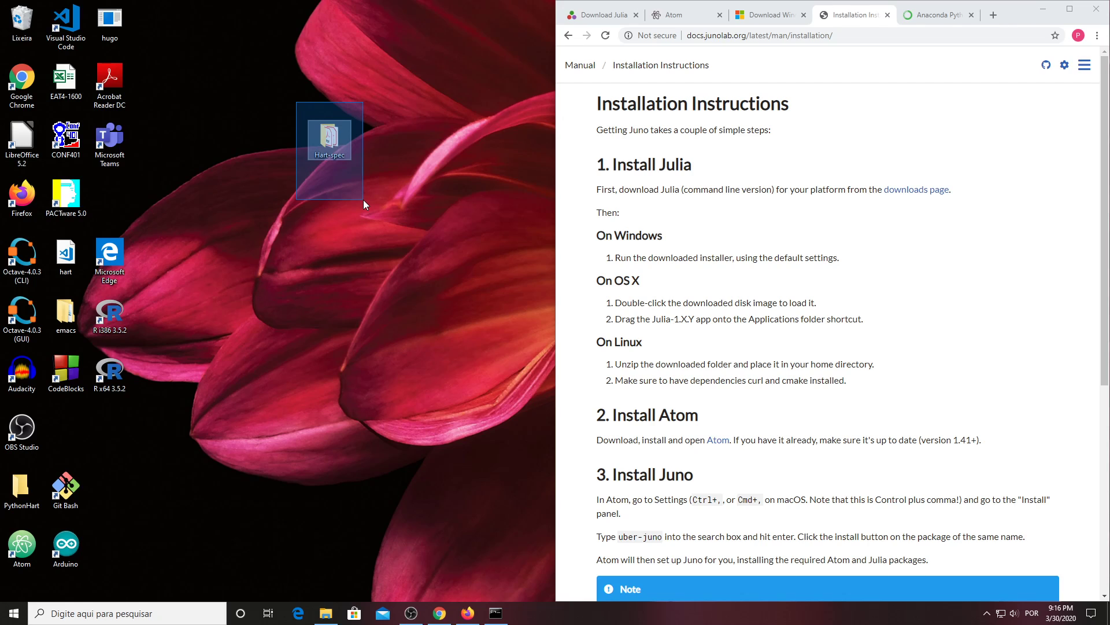
pyautogui.moveTo(363, 200); pyautogui.dragTo(363, 199)
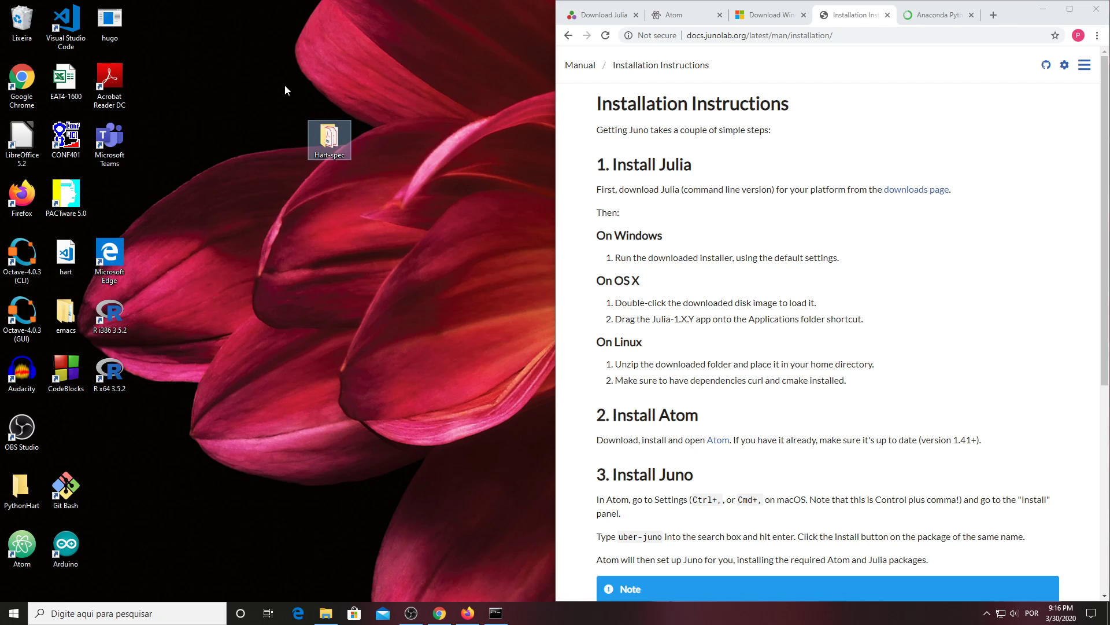
pyautogui.moveTo(285, 85); pyautogui.dragTo(369, 200)
pyautogui.click(295, 284)
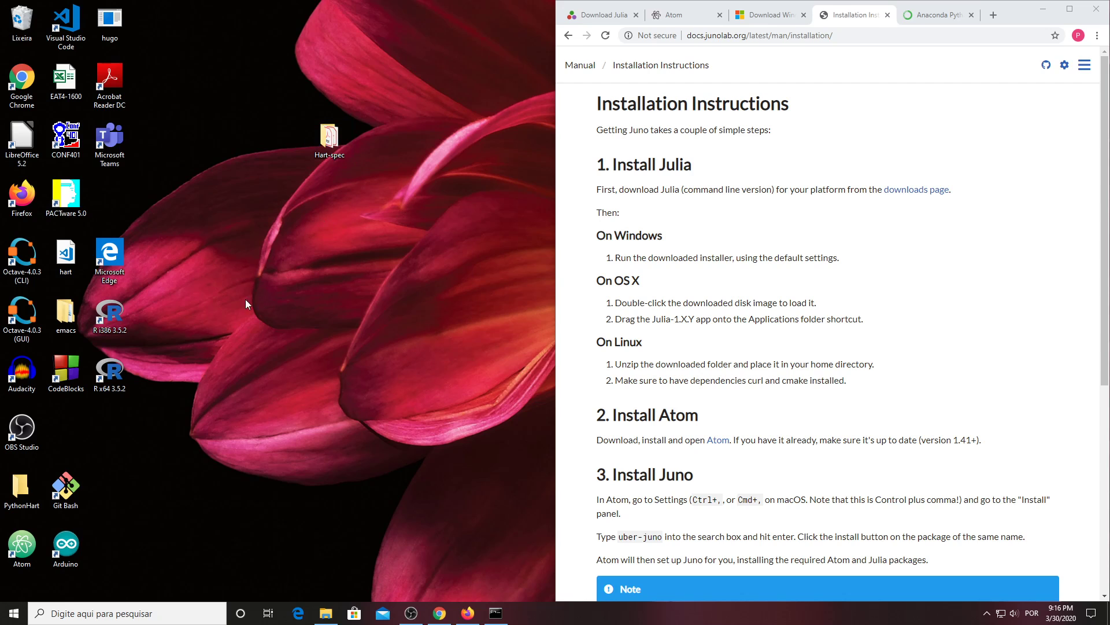
# Find the Julia 1.4.0 entry among the installed Windows programs and launch its standalone console
pyautogui.click(14, 614)
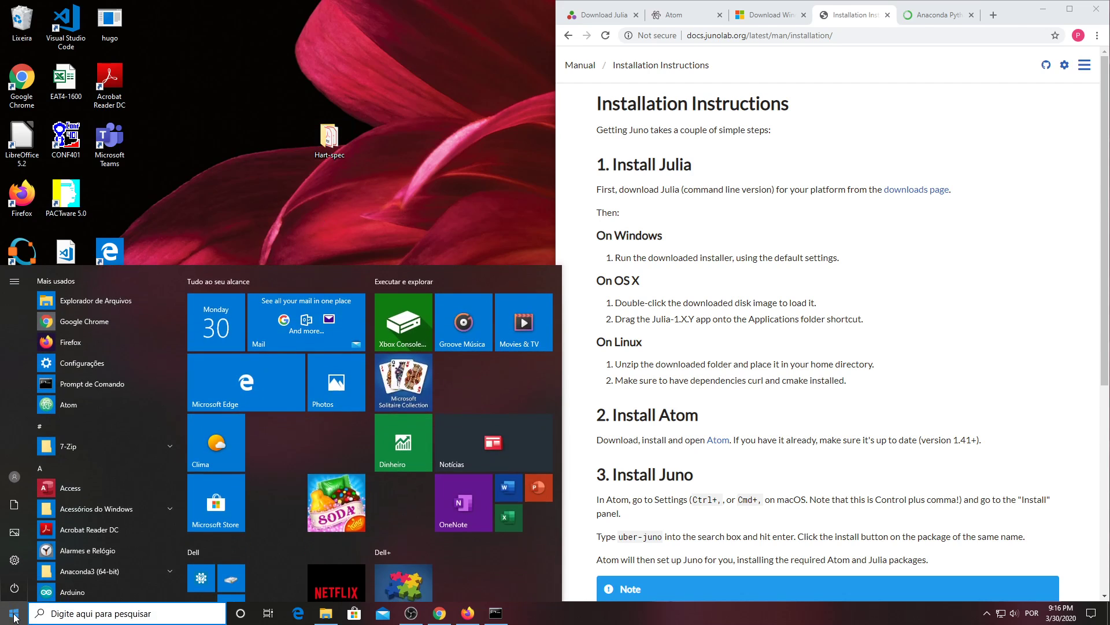
pyautogui.scroll(-8, 141, 428)
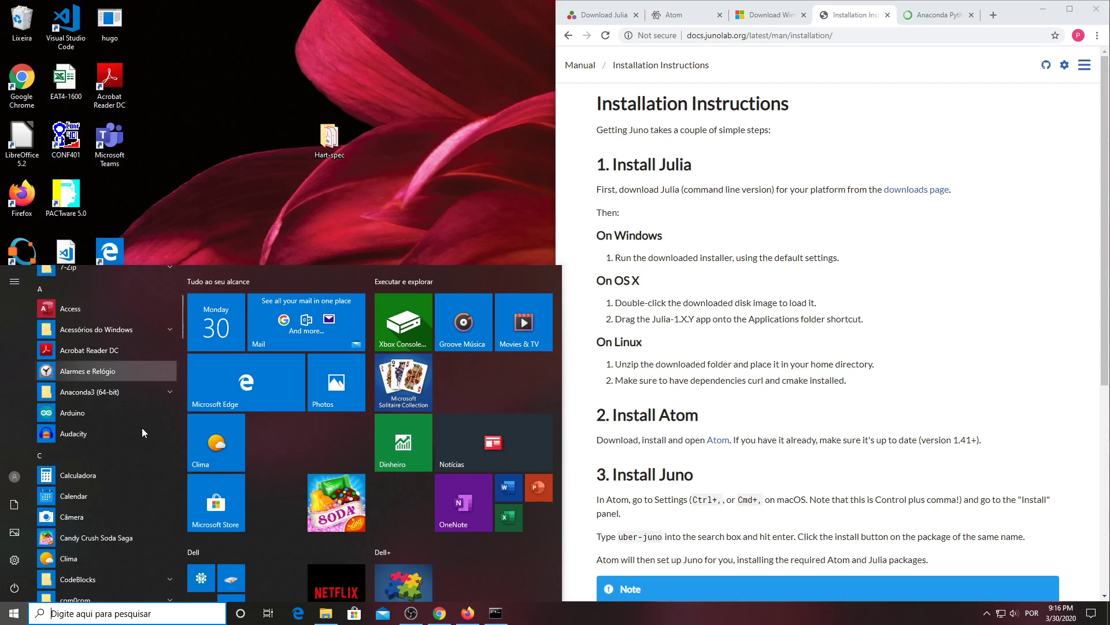
pyautogui.scroll(-5, 141, 436)
pyautogui.scroll(6, 140, 445)
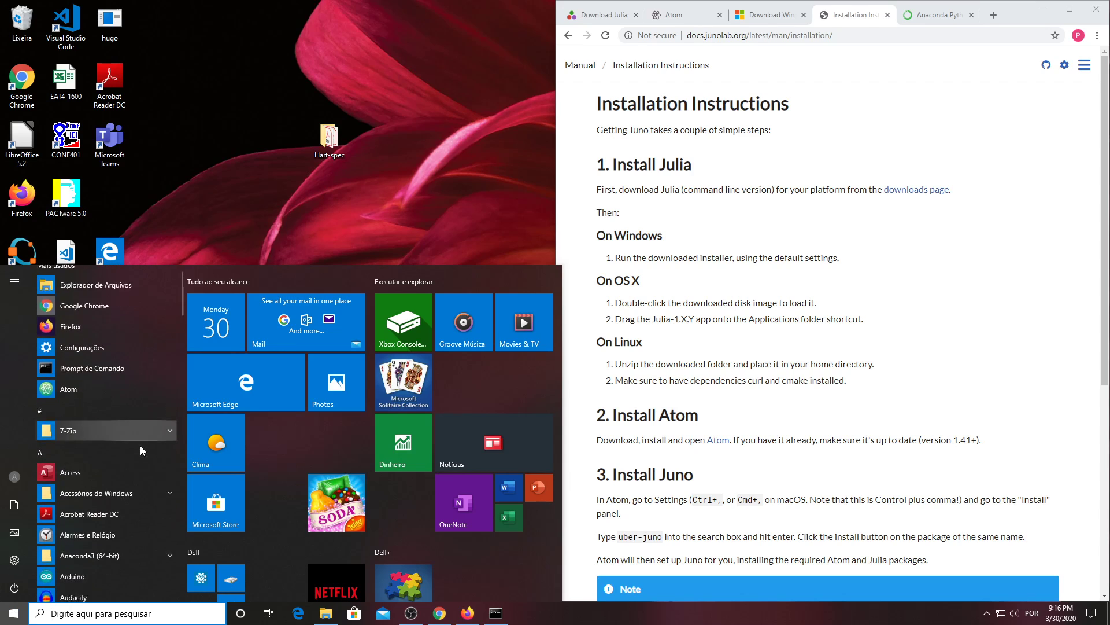
pyautogui.scroll(-2, 140, 446)
pyautogui.scroll(-5, 140, 446)
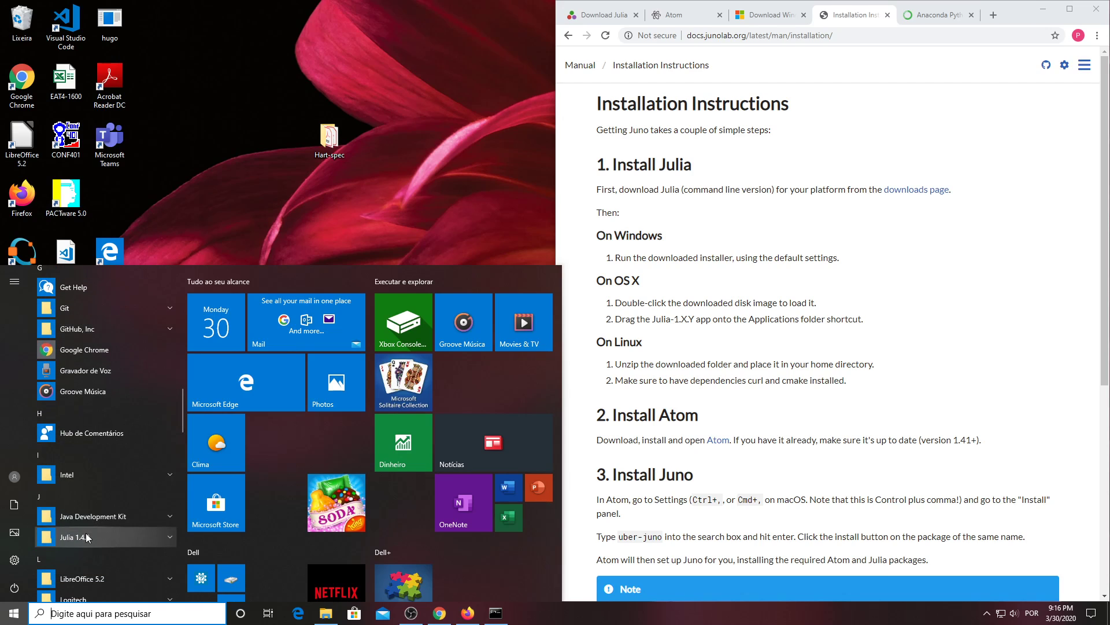
pyautogui.click(86, 534)
pyautogui.click(85, 551)
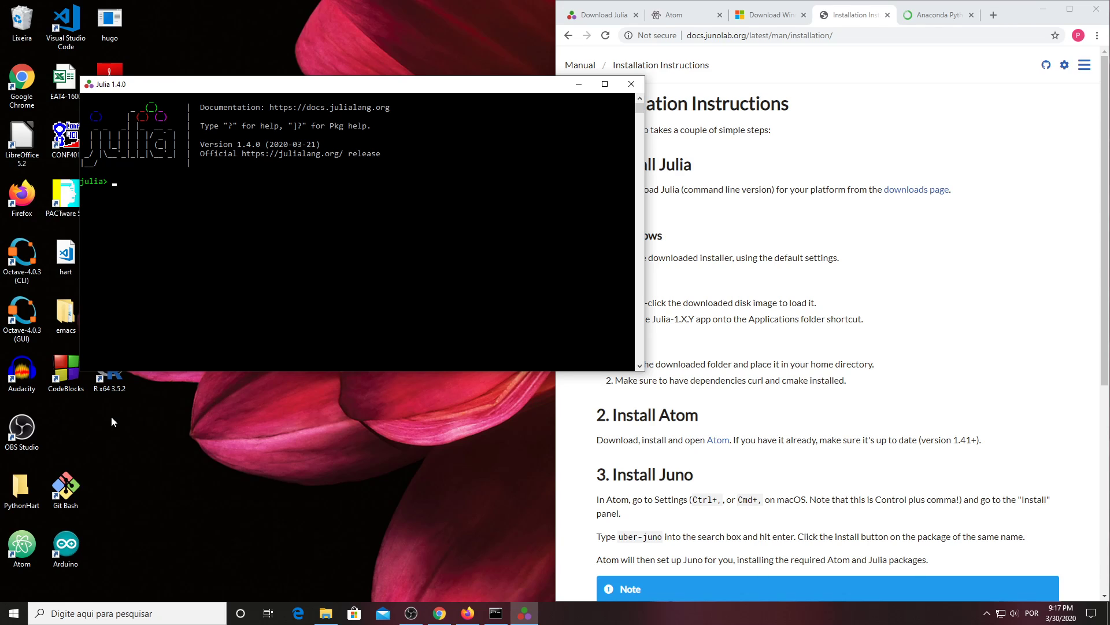
# Load Pkg in the Julia console and install the package with Pkg.add("IJulia")
pyautogui.write('using Pkg')
pyautogui.press('Return')
pyautogui.write('Pkg.add("IJulia')
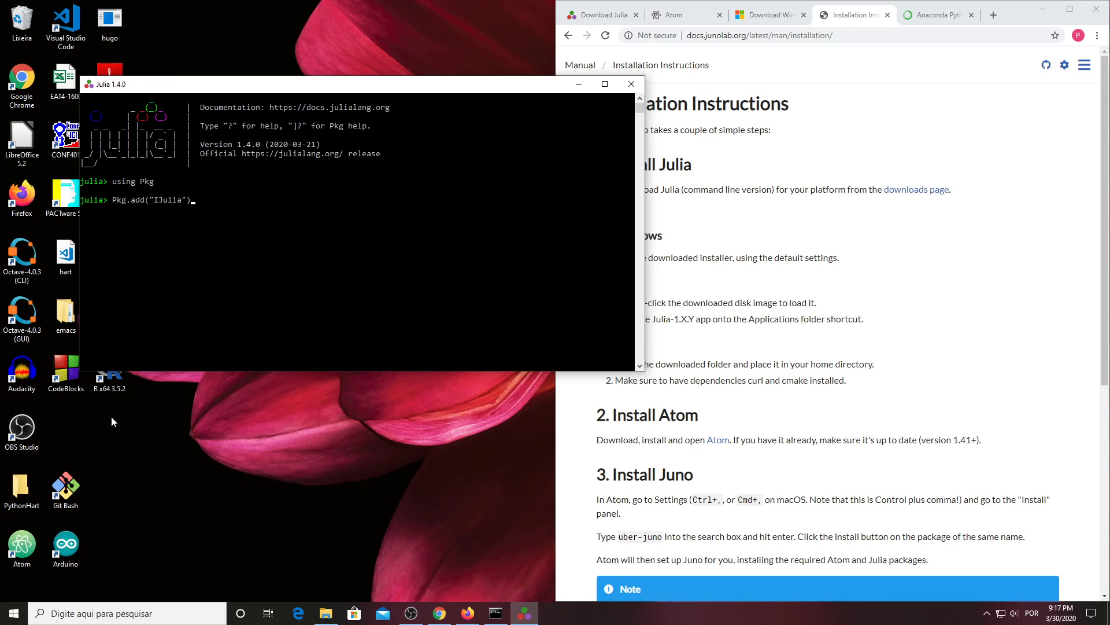
pyautogui.press('Return')
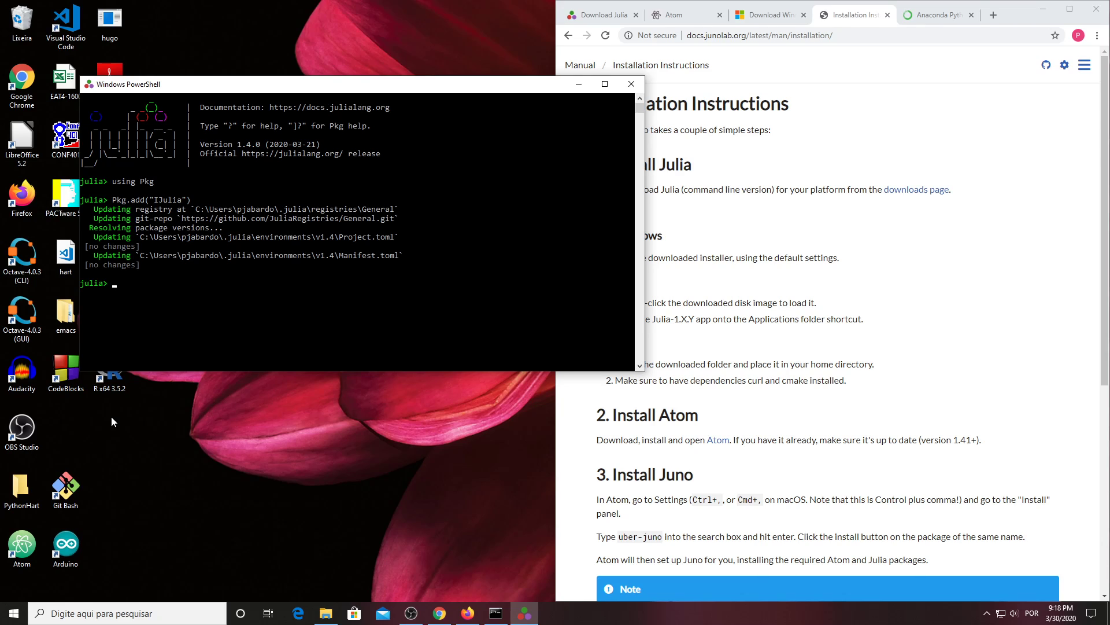
# Load the IJulia package and enter the notebook() call at the Julia prompt without running it
pyautogui.write('using ')
pyautogui.write('IJulia')
pyautogui.write('notebook')
pyautogui.write('()')
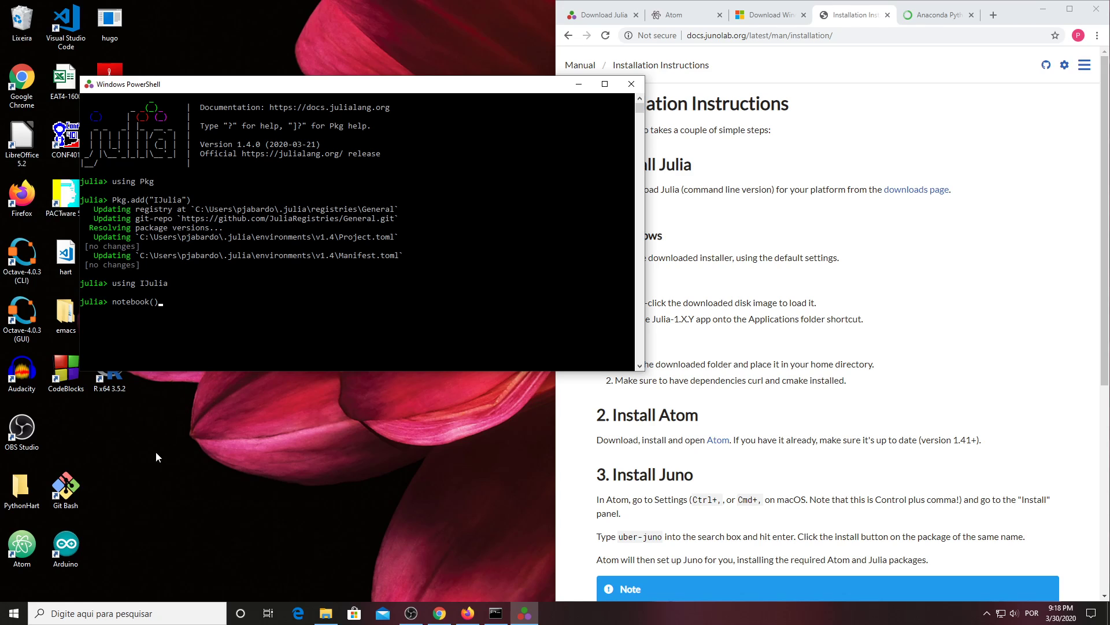
# Search Windows for "var", inspect the JUPYTER user environment variable's value, and close the system dialogs
pyautogui.click(91, 612)
pyautogui.write('var')
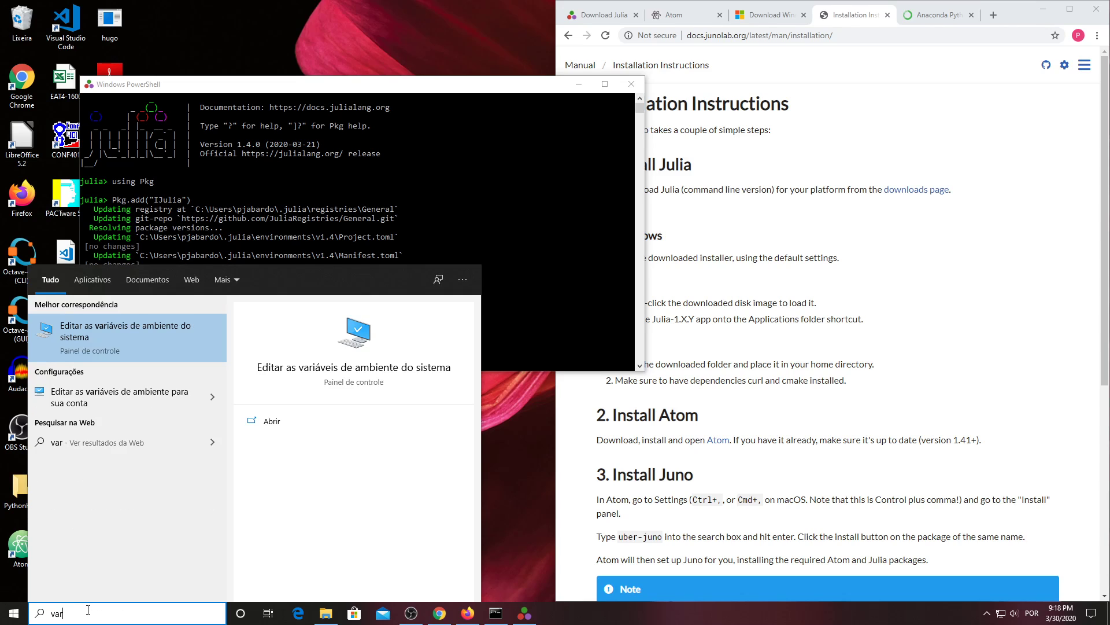
pyautogui.press('Return')
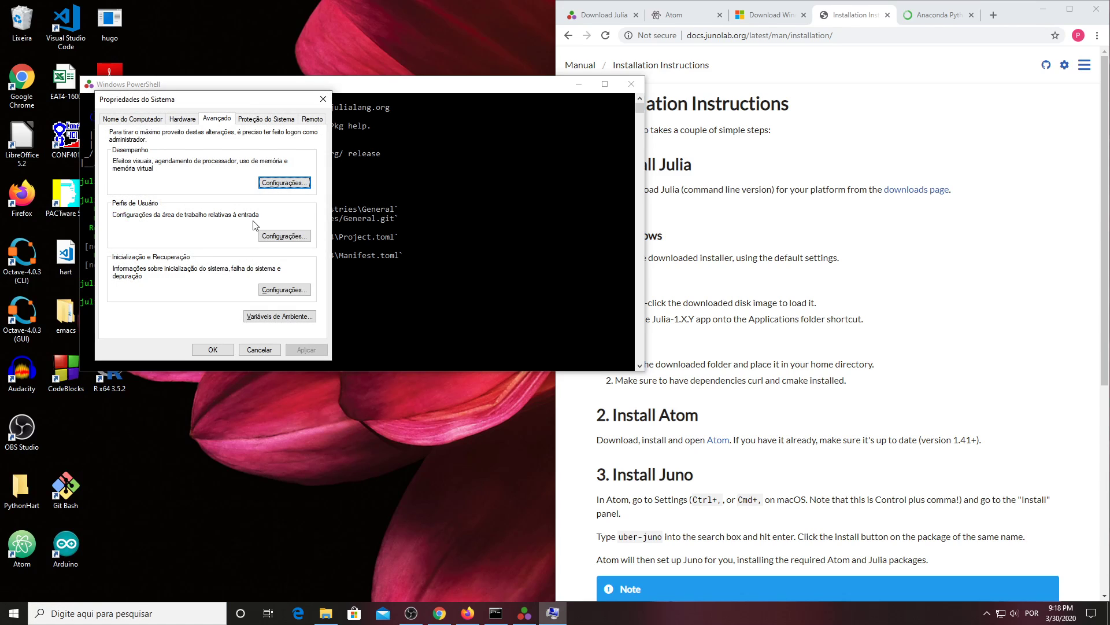
pyautogui.click(280, 320)
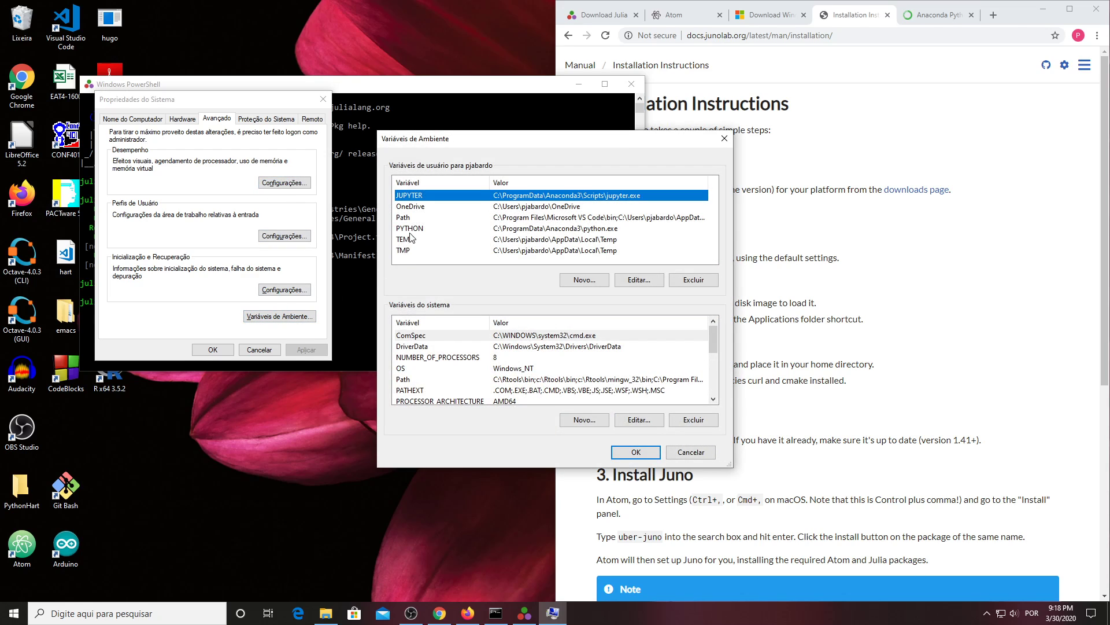
pyautogui.doubleClick(417, 196)
pyautogui.click(565, 307)
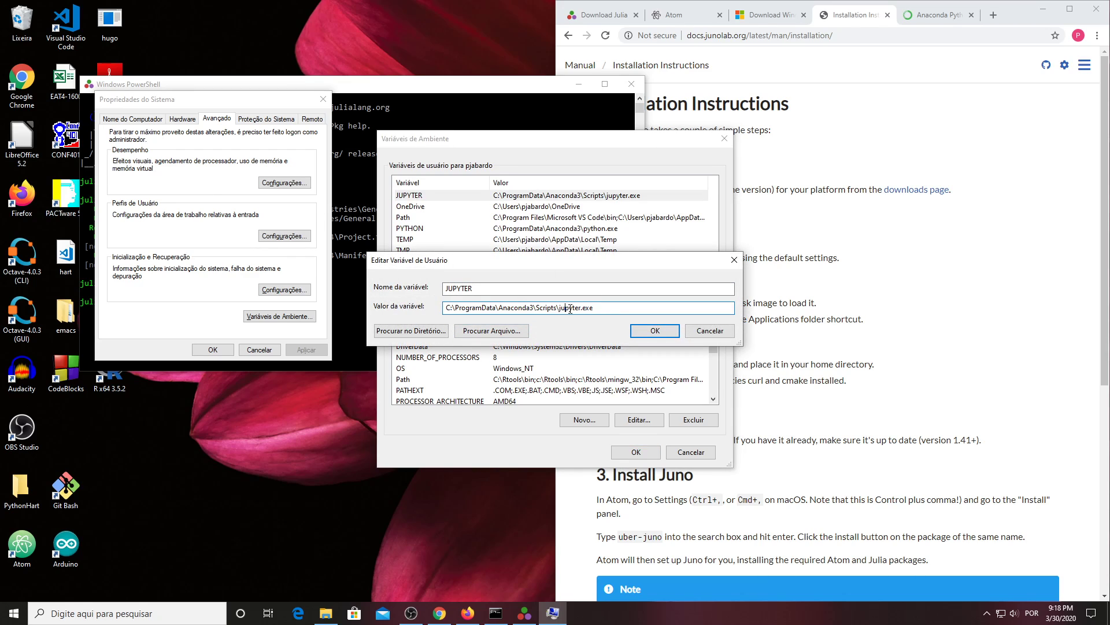
pyautogui.click(655, 331)
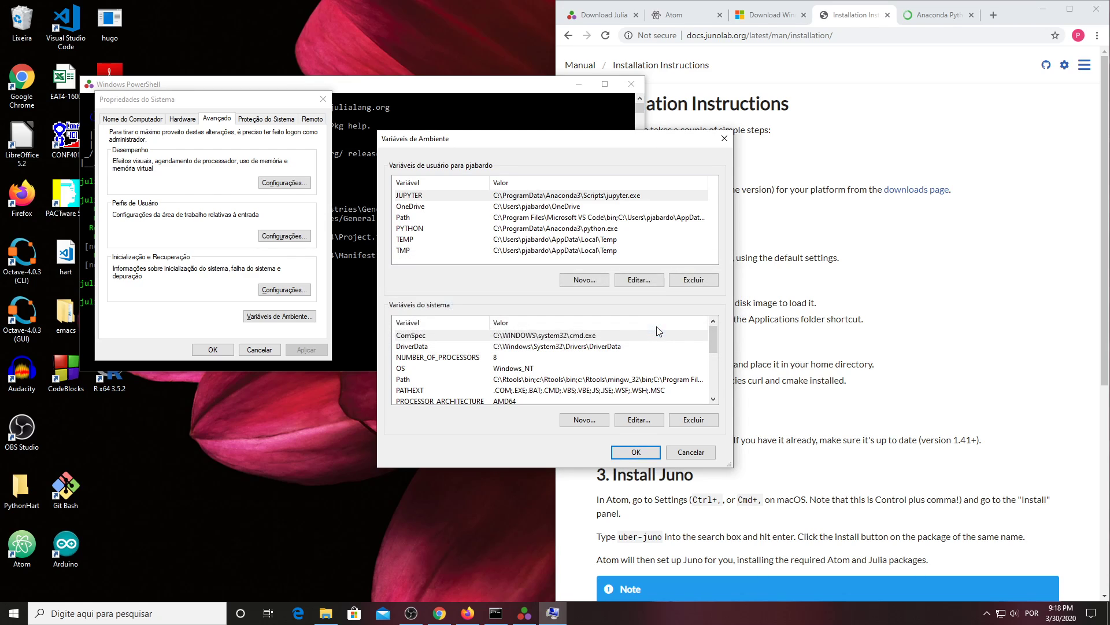
pyautogui.click(636, 452)
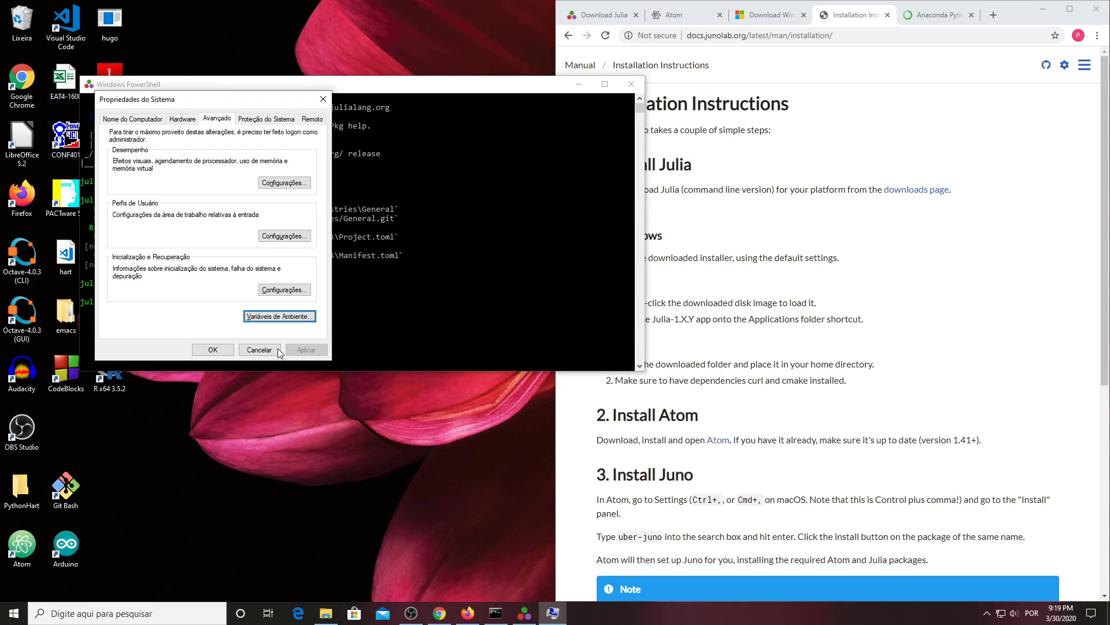
pyautogui.click(213, 349)
# Return to the Julia console and run notebook() to launch Jupyter in the browser
pyautogui.click(310, 331)
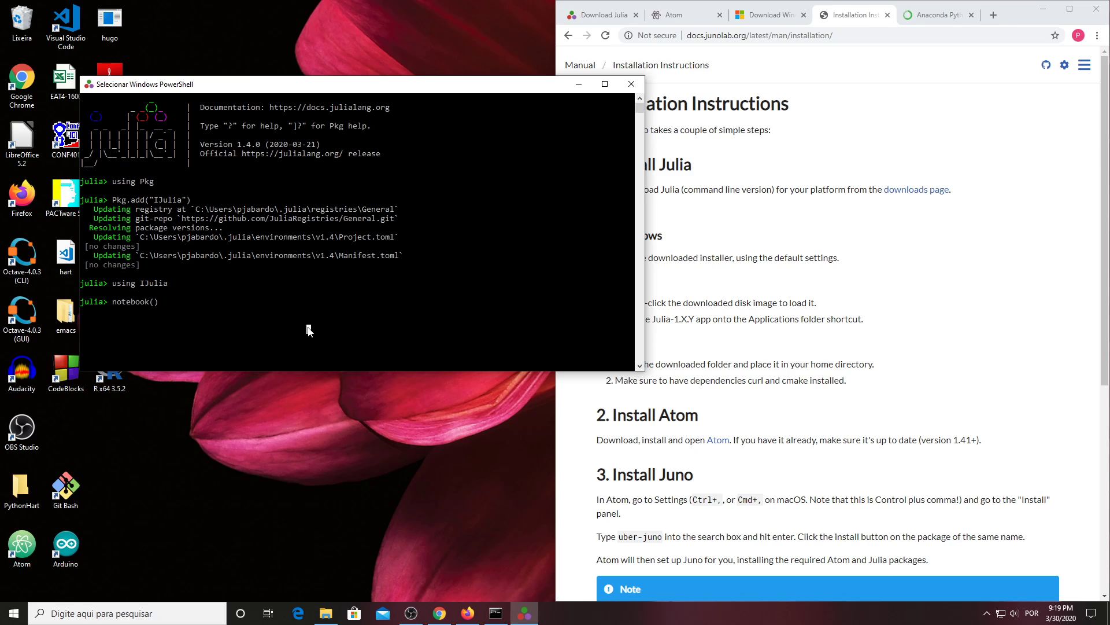
pyautogui.press('Escape')
pyautogui.click(129, 333)
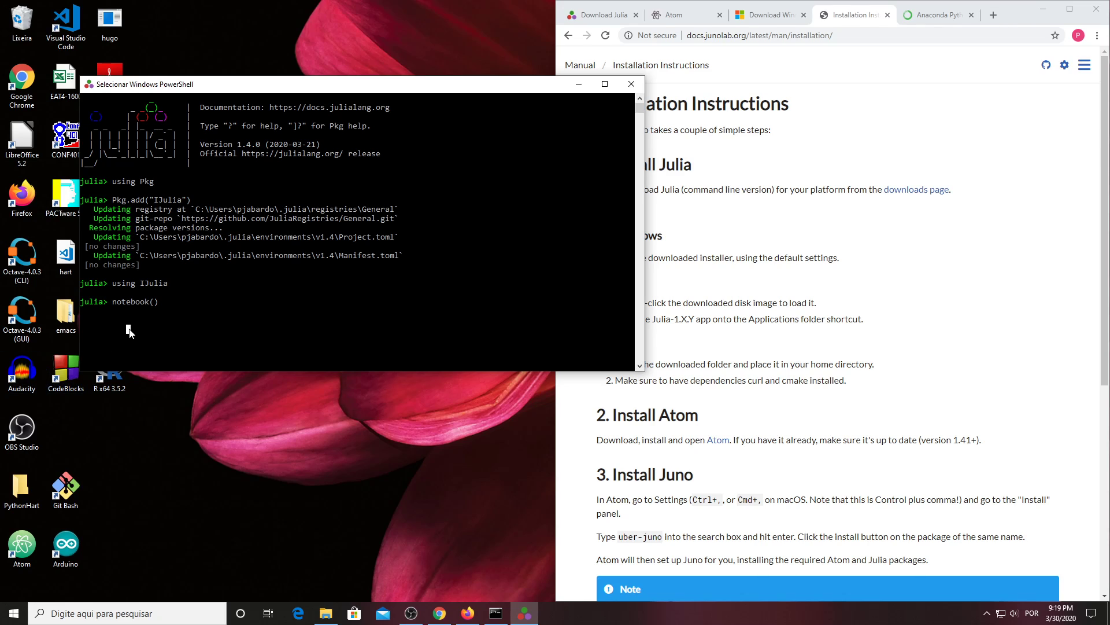
pyautogui.click(161, 304)
pyautogui.press('Escape')
pyautogui.press('BackSpace')
pyautogui.press('BackSpace')
pyautogui.press('BackSpace')
pyautogui.write('k')
pyautogui.press('Return')
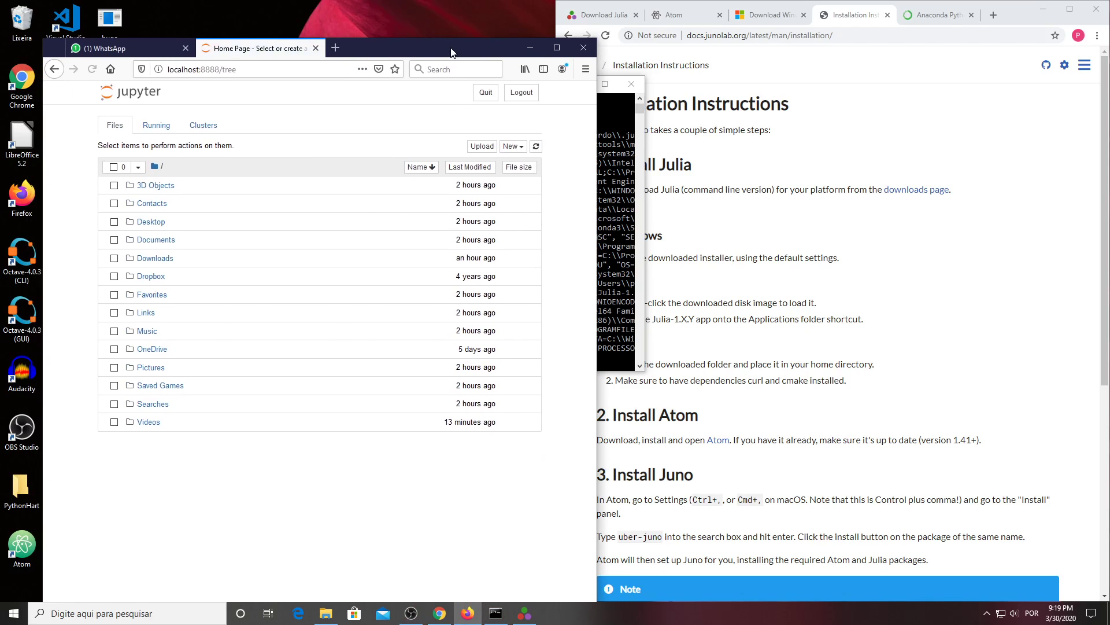
# Snap the Jupyter browser window to half the screen and create a new Julia 1.4.0 notebook
pyautogui.press('super+Left')
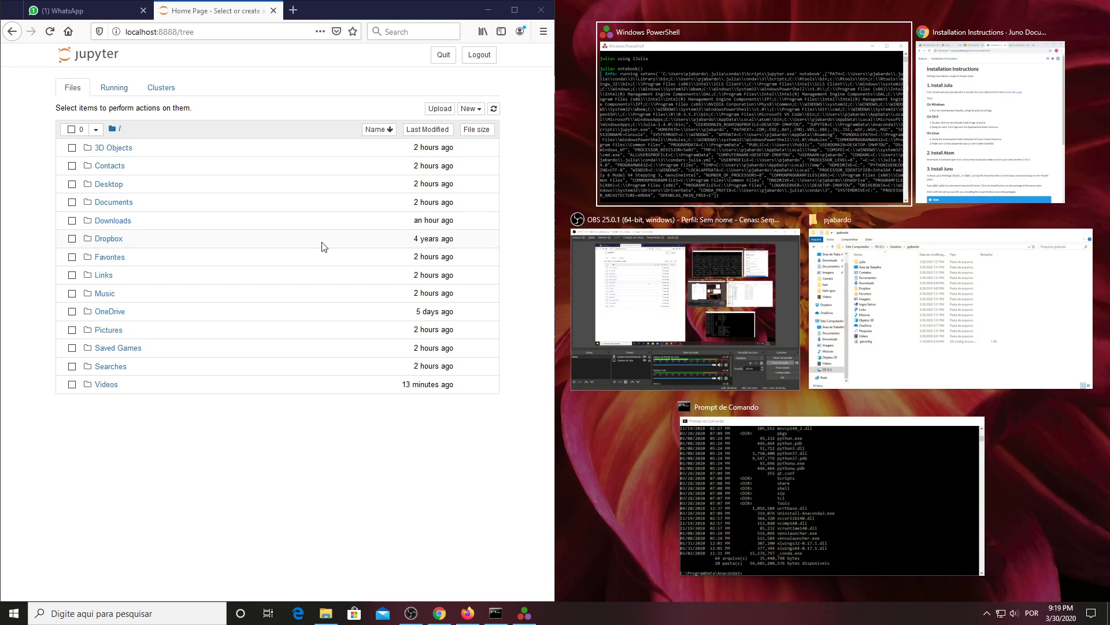
pyautogui.click(528, 137)
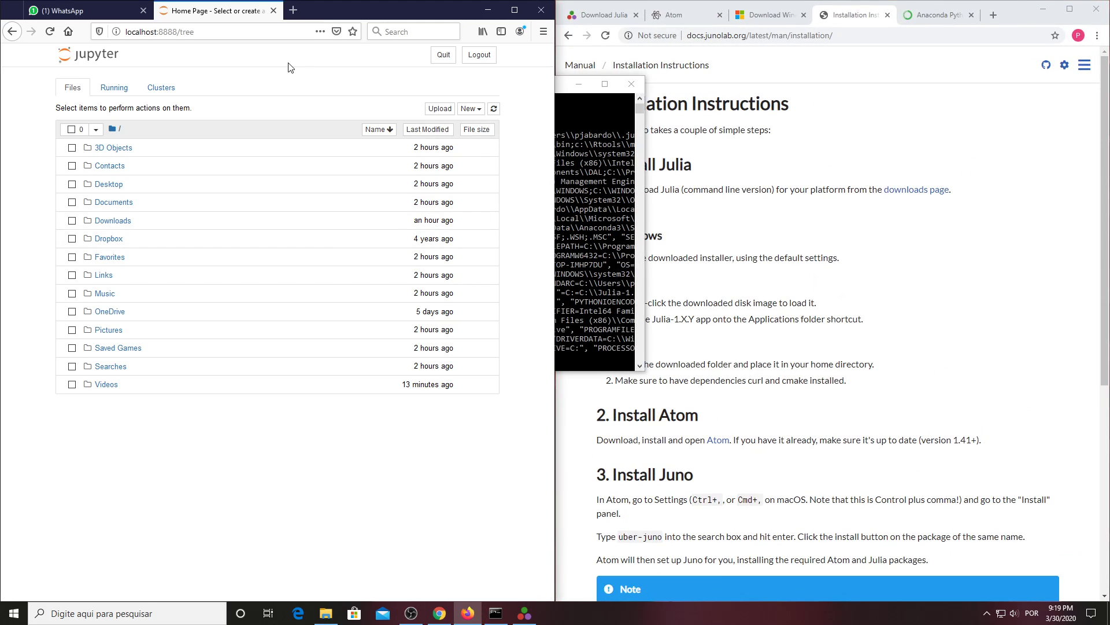
pyautogui.click(466, 110)
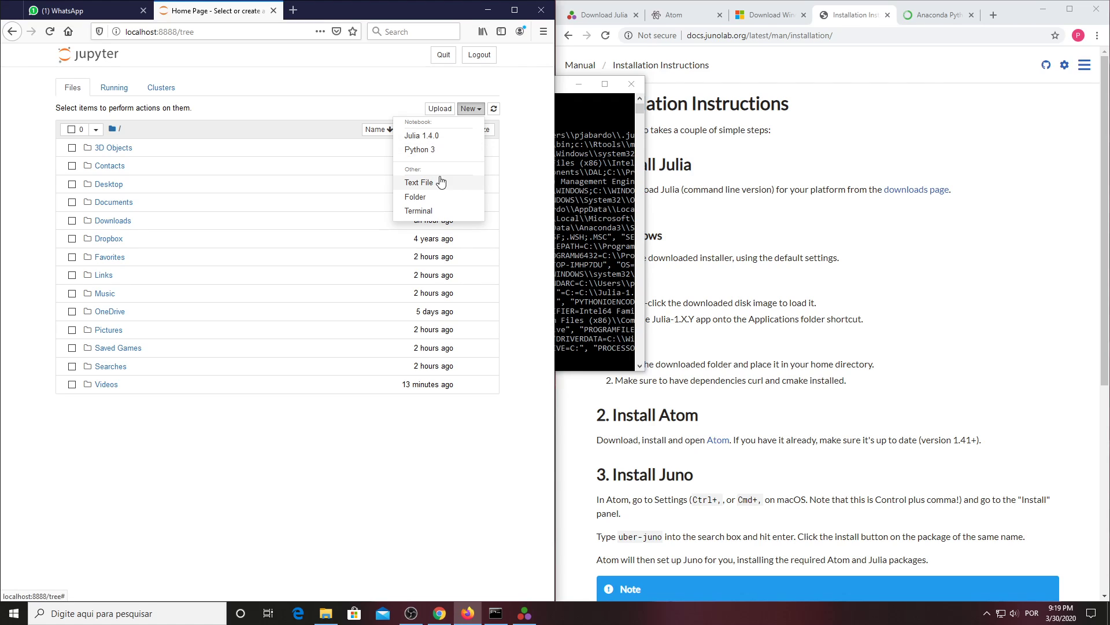
pyautogui.click(425, 141)
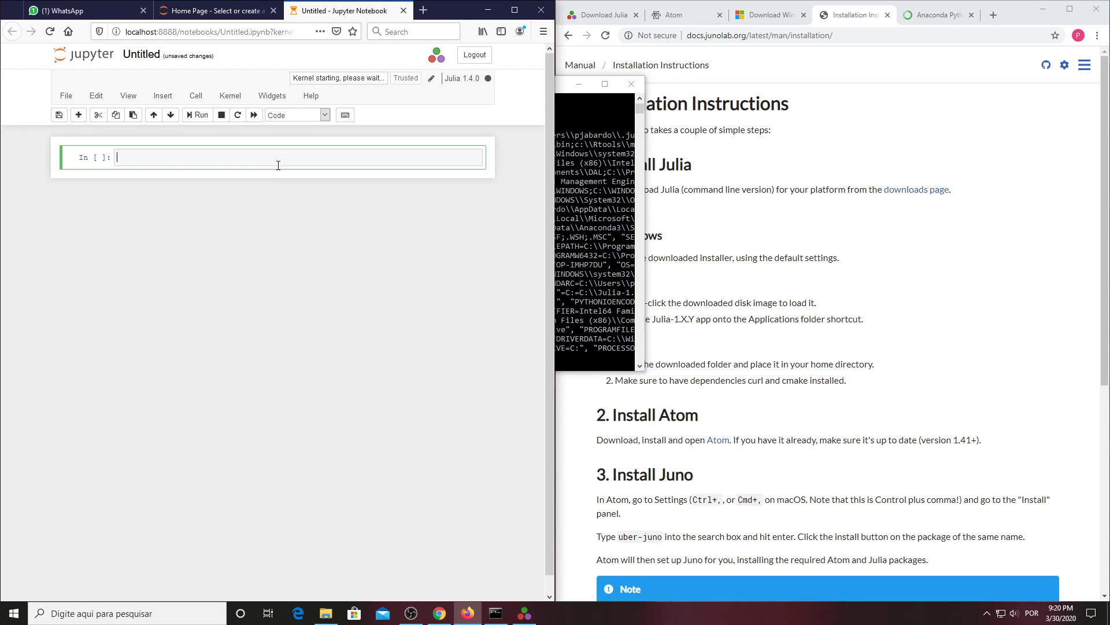
# Convert the first notebook cell to Markdown and enter the heading "# Documentação"
pyautogui.press('m')
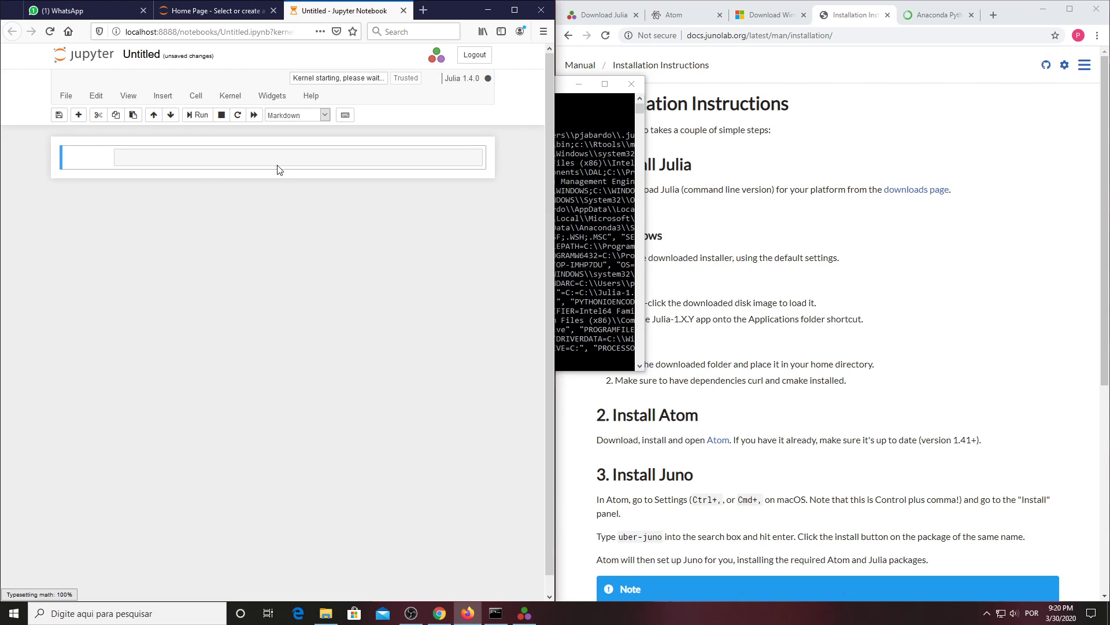
pyautogui.press('Return')
pyautogui.write('#')
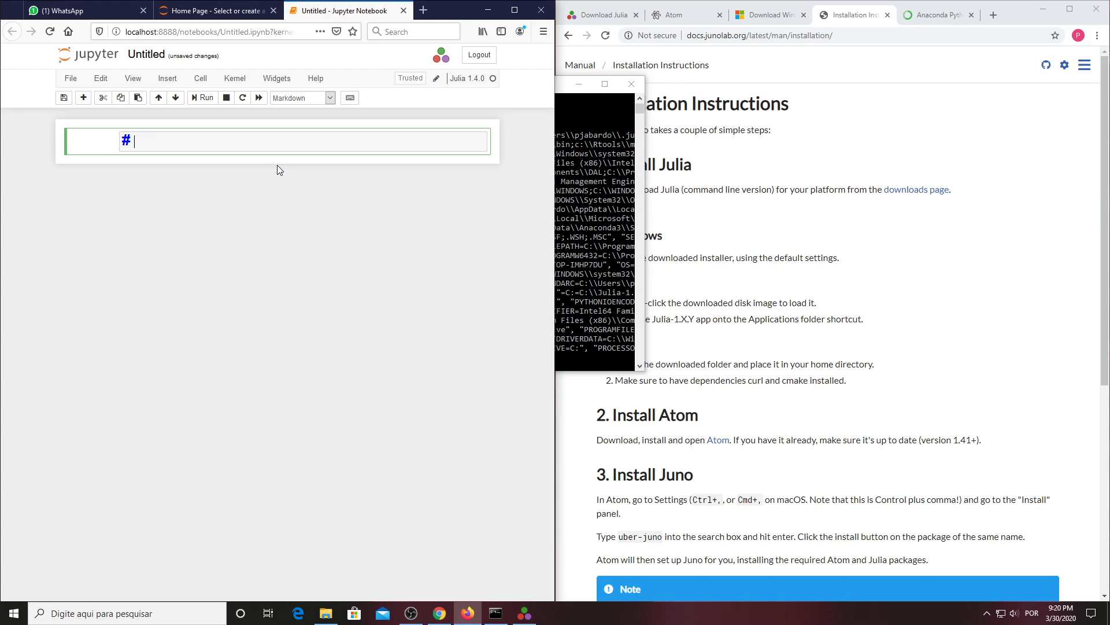
pyautogui.write(' Documentação')
pyautogui.press('Return')
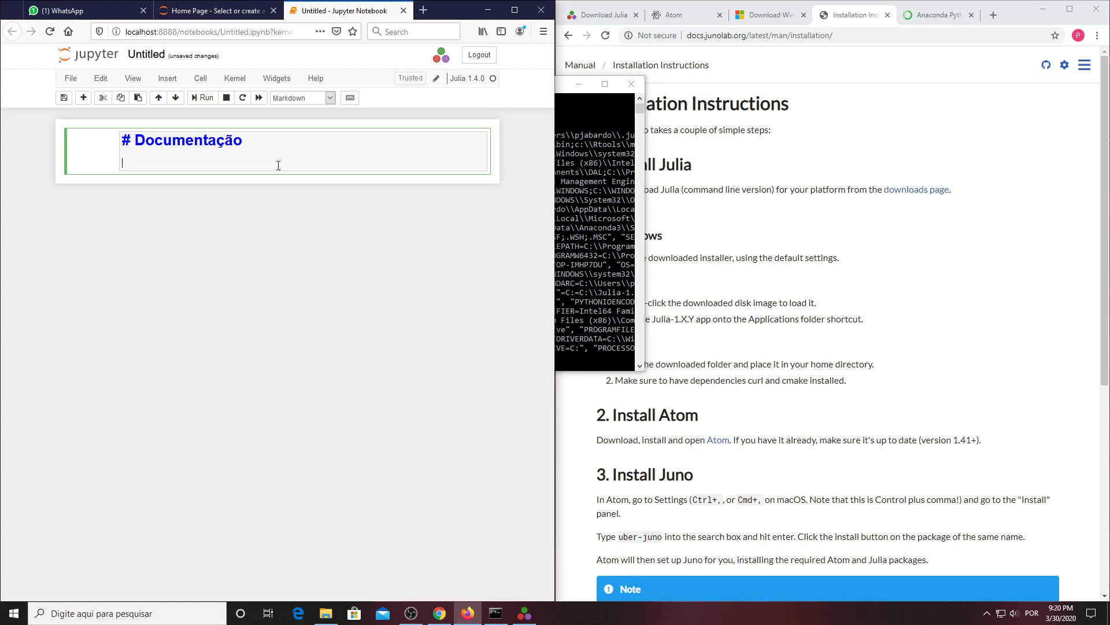
# Add the LaTeX integral $\int_a^b e^{x^2}\:dx$ below the heading and render the Markdown cell
pyautogui.write('s')
pyautogui.write('\\int_a^b')
pyautogui.write(' e^')
pyautogui.write('{x^')
pyautogui.write('2')
pyautogui.write('^}')
pyautogui.press('BackSpace')
pyautogui.write('}\\:dx')
pyautogui.hotkey('shift', 'Return')
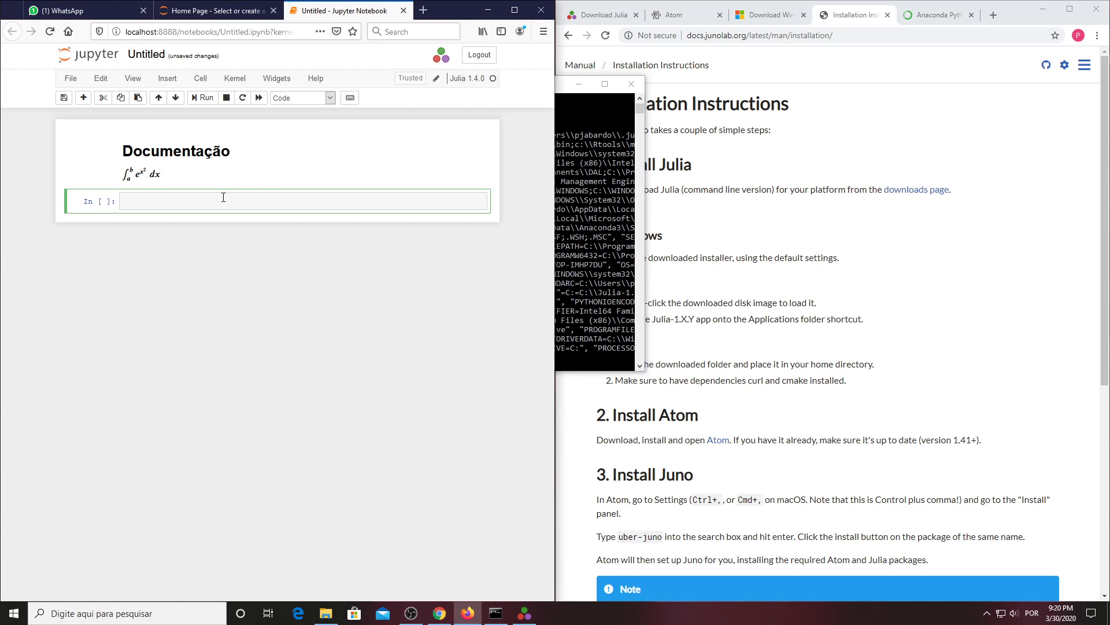
# Define the function soma(a,b) = a+b in a code cell and run soma(1,2) in the following one
pyautogui.write('soma(a,b) = a+b')
pyautogui.hotkey('alt', 'Return')
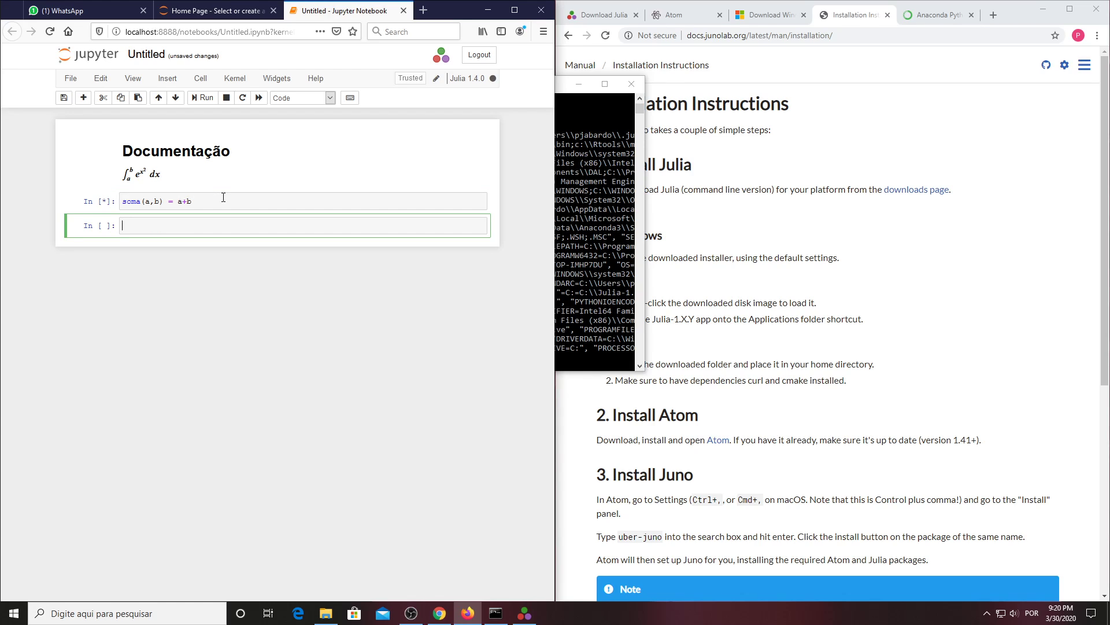
pyautogui.write('soma(')
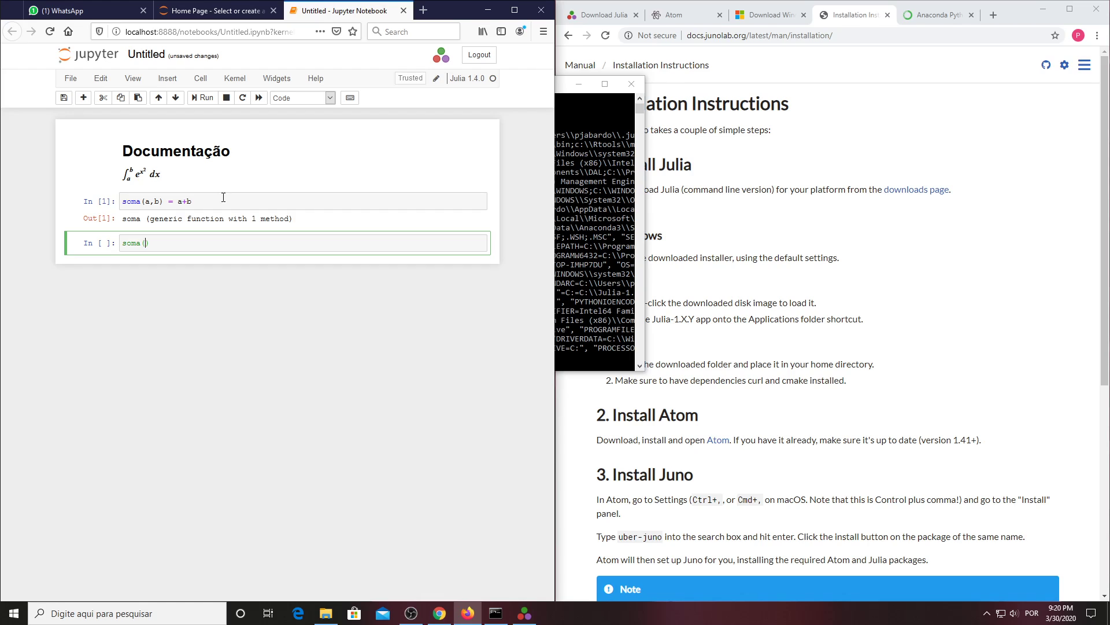
pyautogui.write('1,2')
pyautogui.hotkey('alt', 'Return')
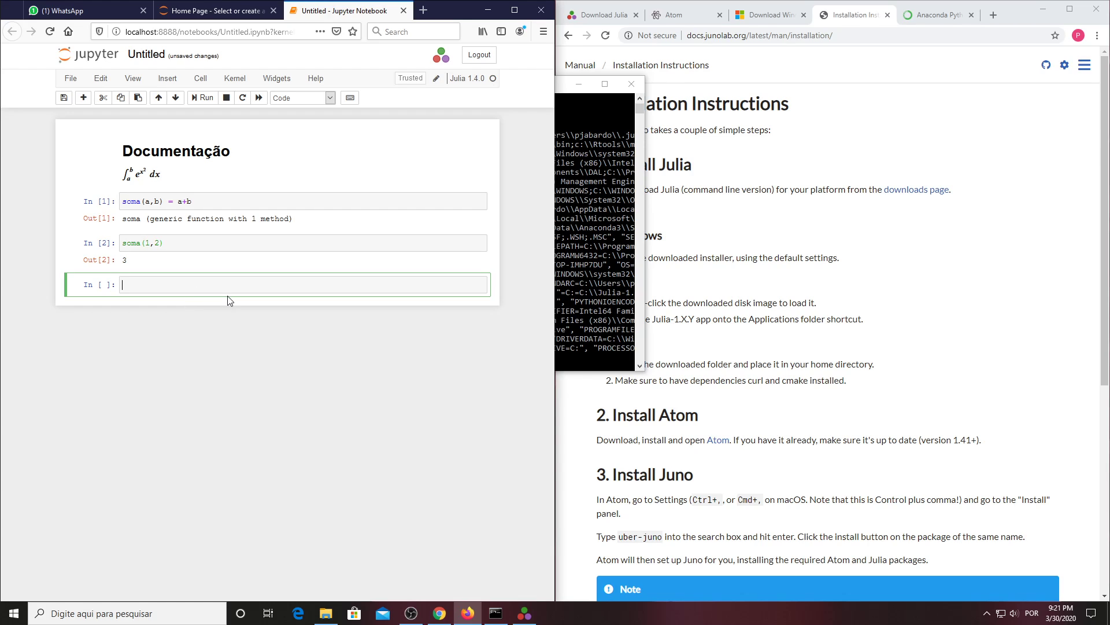
# Load Pkg in the notebook and add the PyCall and PyPlot packages in separate cells
pyautogui.write('using Pkg')
pyautogui.hotkey('shift', 'Return')
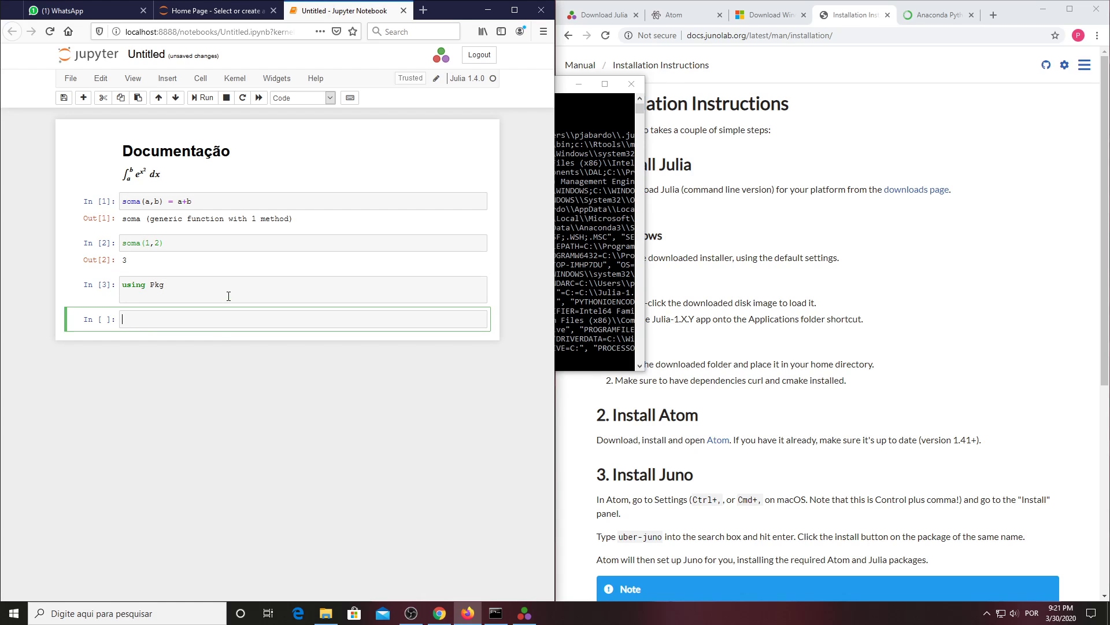
pyautogui.write('Pkg.add("PyCall')
pyautogui.hotkey('shift', 'Return')
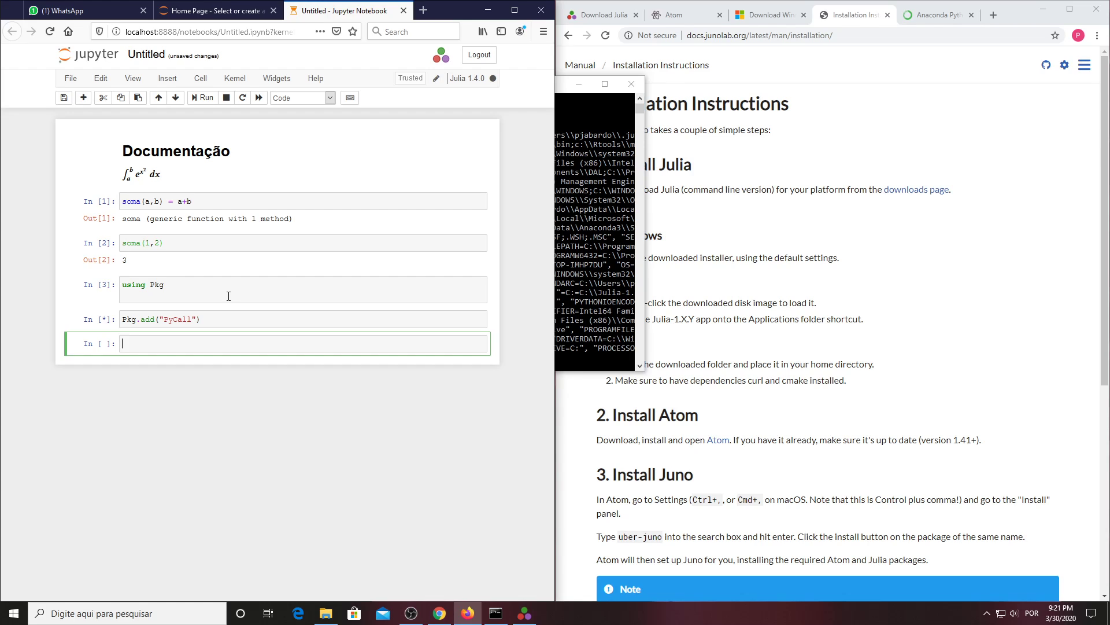
pyautogui.write('Pkg.add("PyPlot')
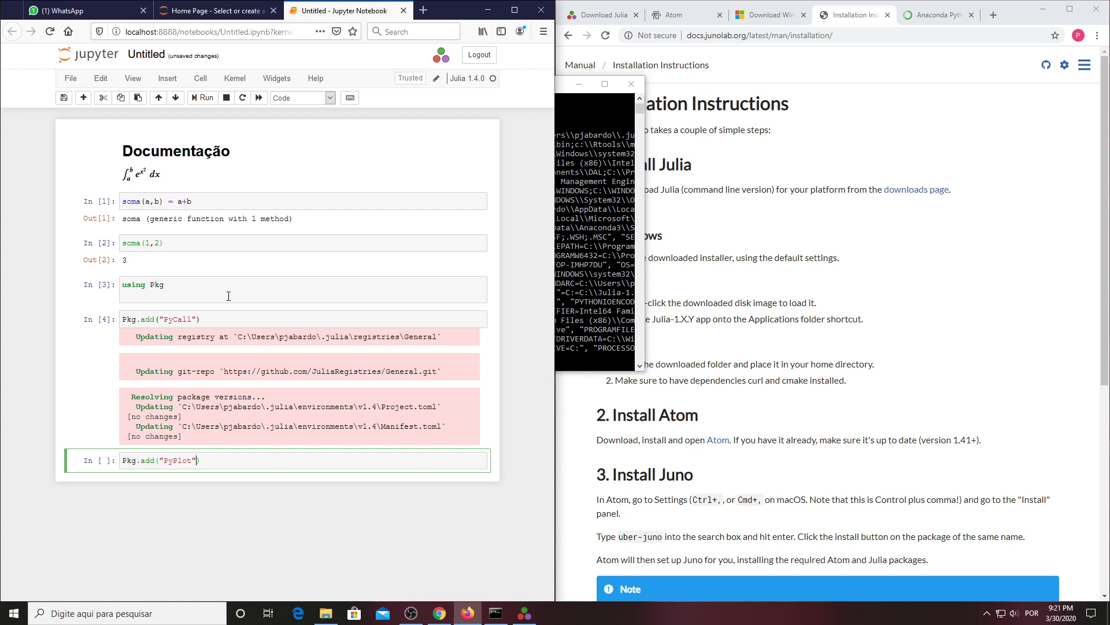
pyautogui.hotkey('shift', 'Return')
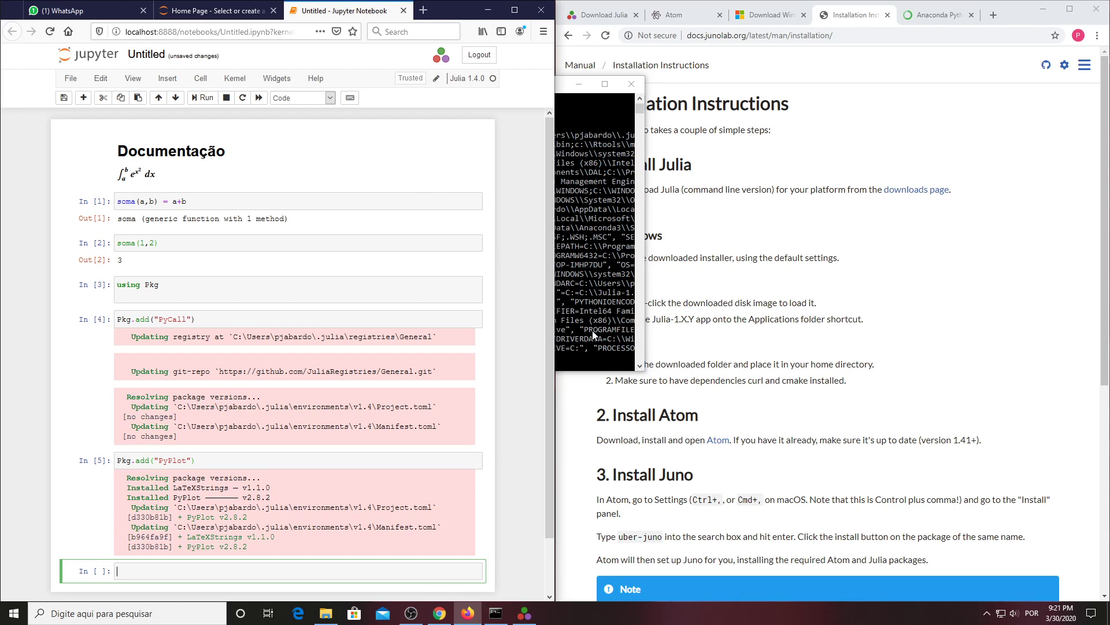
# Search Windows for "var" and open the PYTHON user environment variable to examine its value
pyautogui.hotkey('alt', 'Tab')
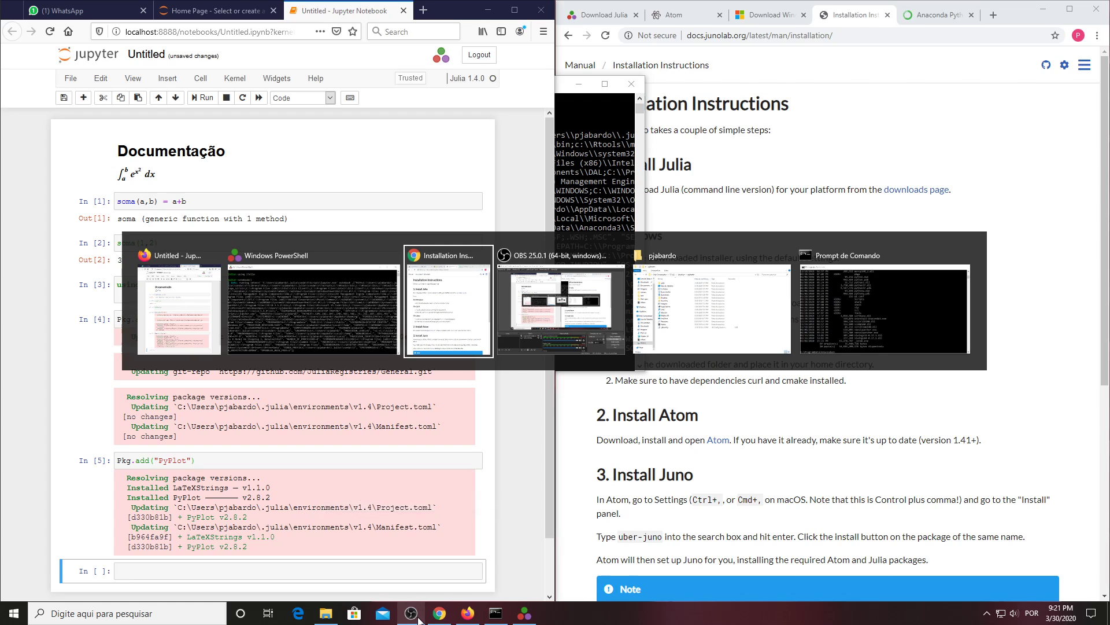
pyautogui.hotkey('alt', 'Tab')
pyautogui.hotkey('alt', 'Tab')
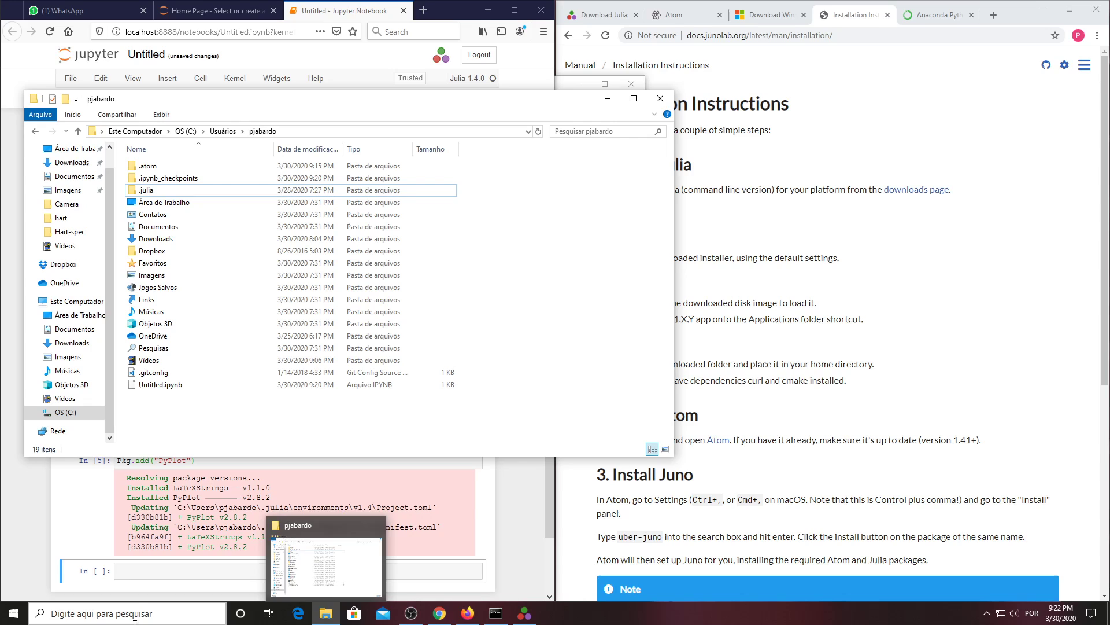
pyautogui.click(72, 613)
pyautogui.write('var')
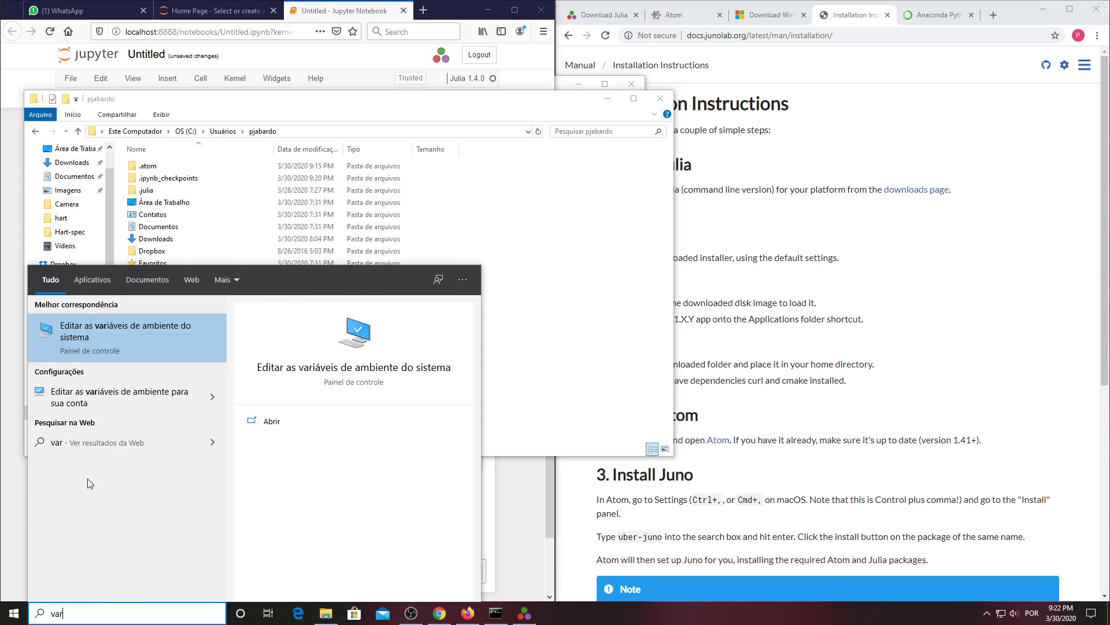
pyautogui.click(112, 329)
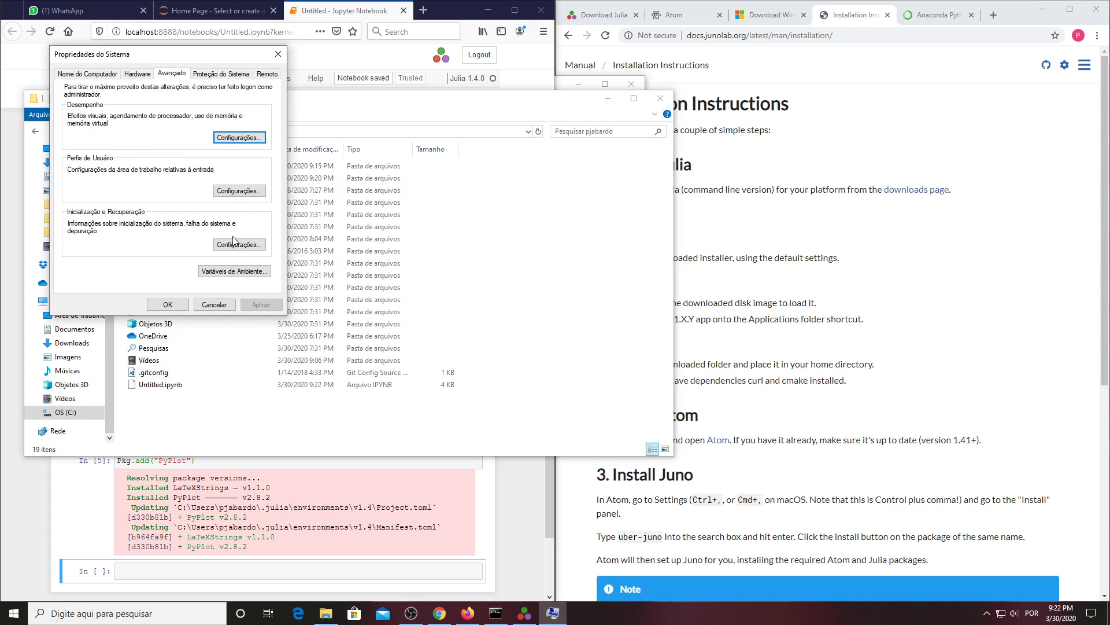
pyautogui.click(234, 271)
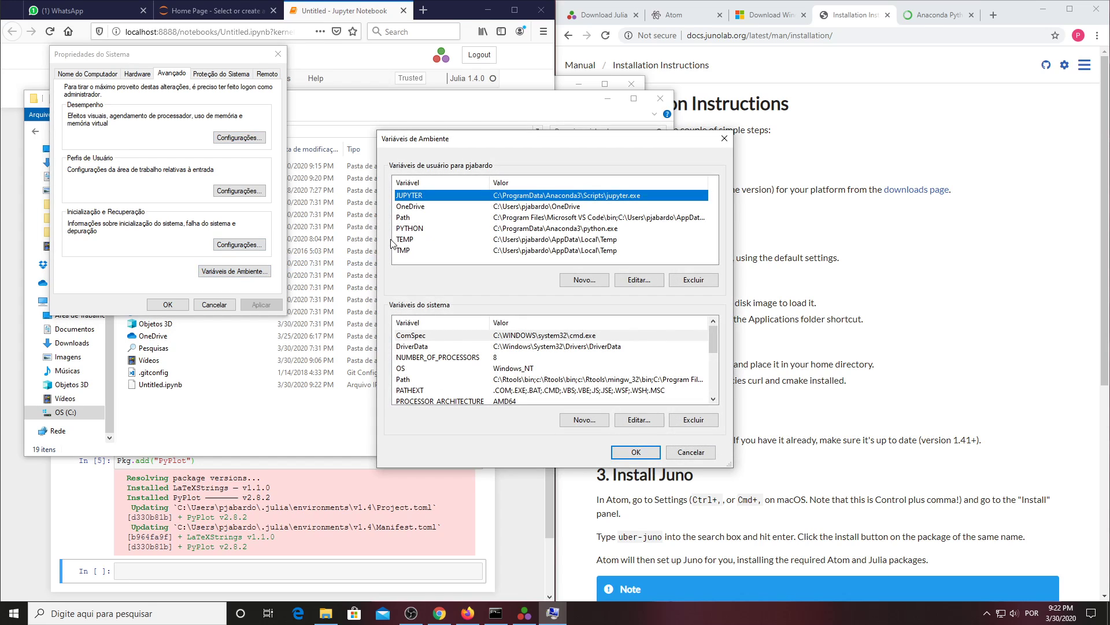
pyautogui.doubleClick(421, 228)
pyautogui.click(581, 306)
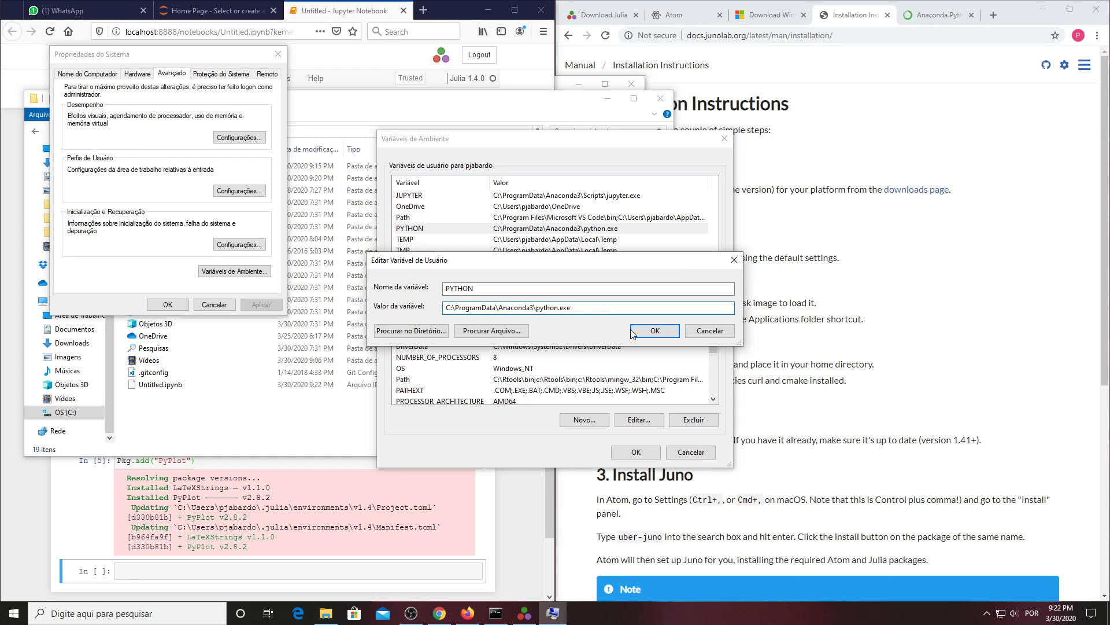
# Close the environment variable and system properties dialogs and return to the Jupyter notebook
pyautogui.click(655, 332)
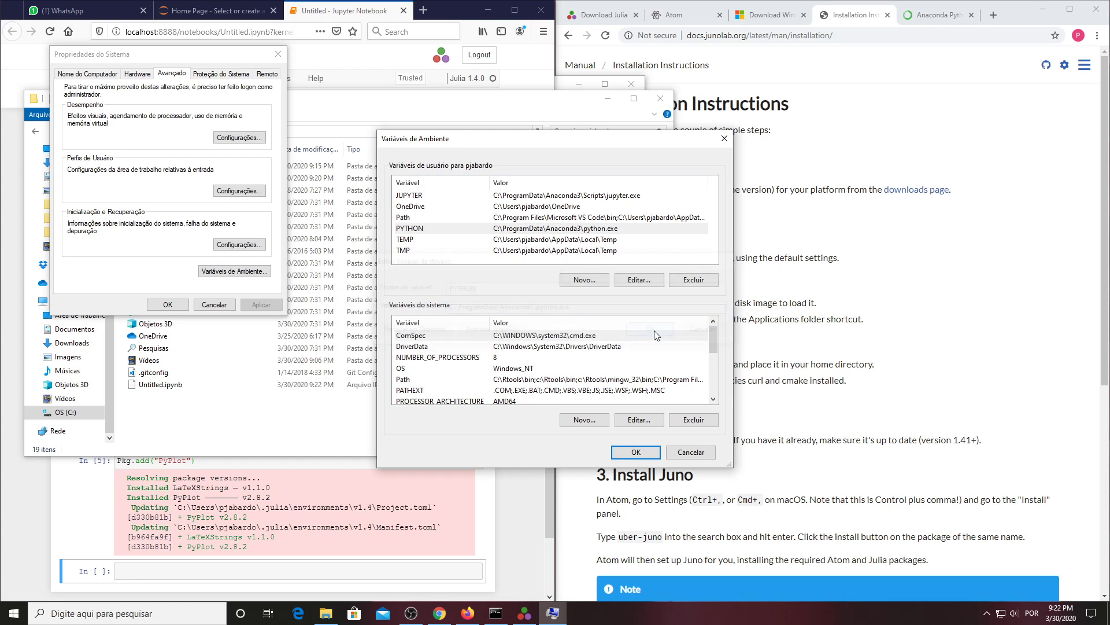
pyautogui.click(631, 452)
pyautogui.click(156, 304)
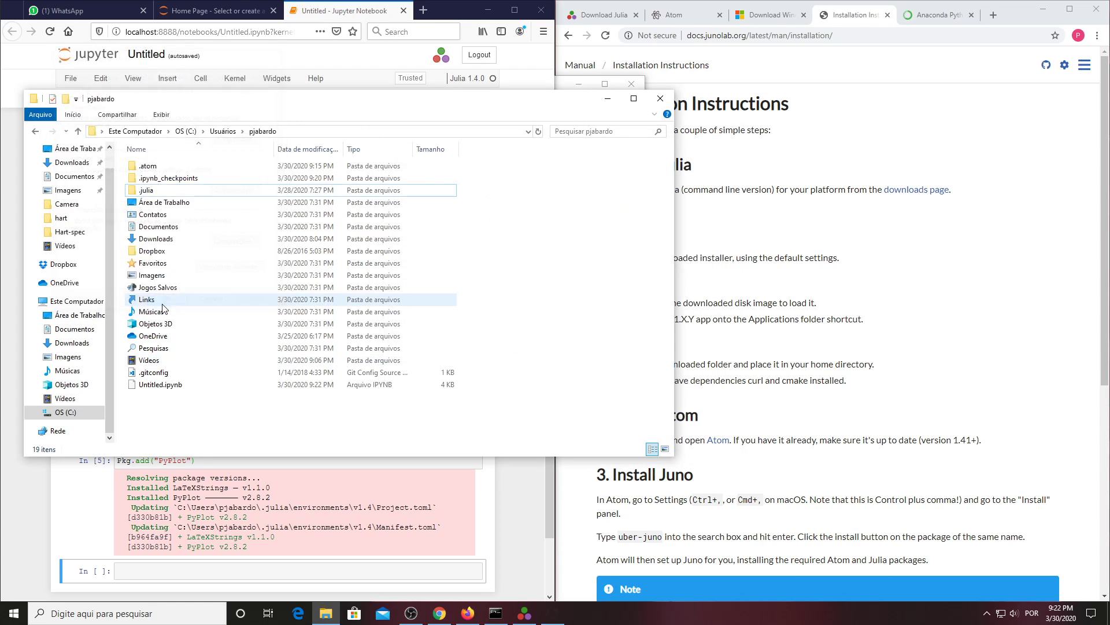
pyautogui.hotkey('alt', 'Tab')
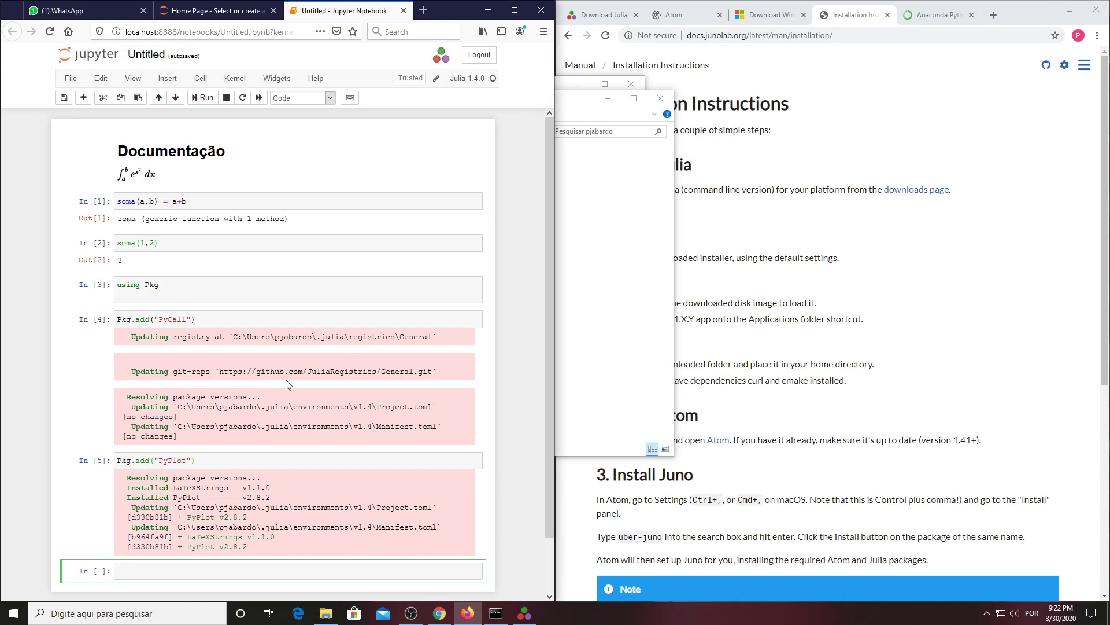